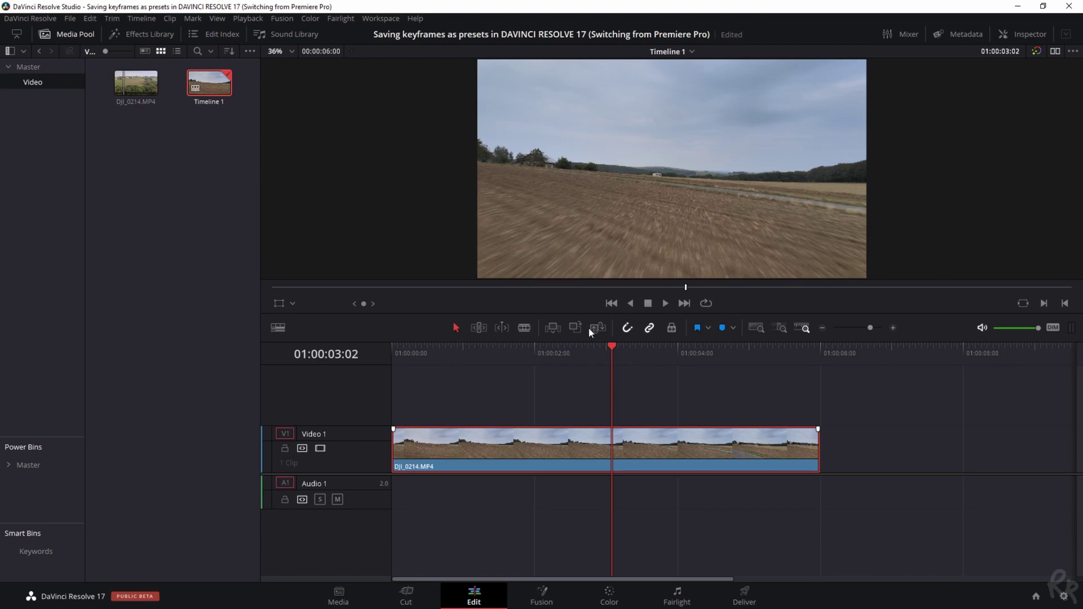
- Add a zoom keyframe to the DJI_0214.MP4 clip at 01:00:02:00 and set its zoom to 1.2 at 01:00:02:08
{"action": "left_click_drag", "start_coordinate": [536, 357], "coordinate": [534, 452]}
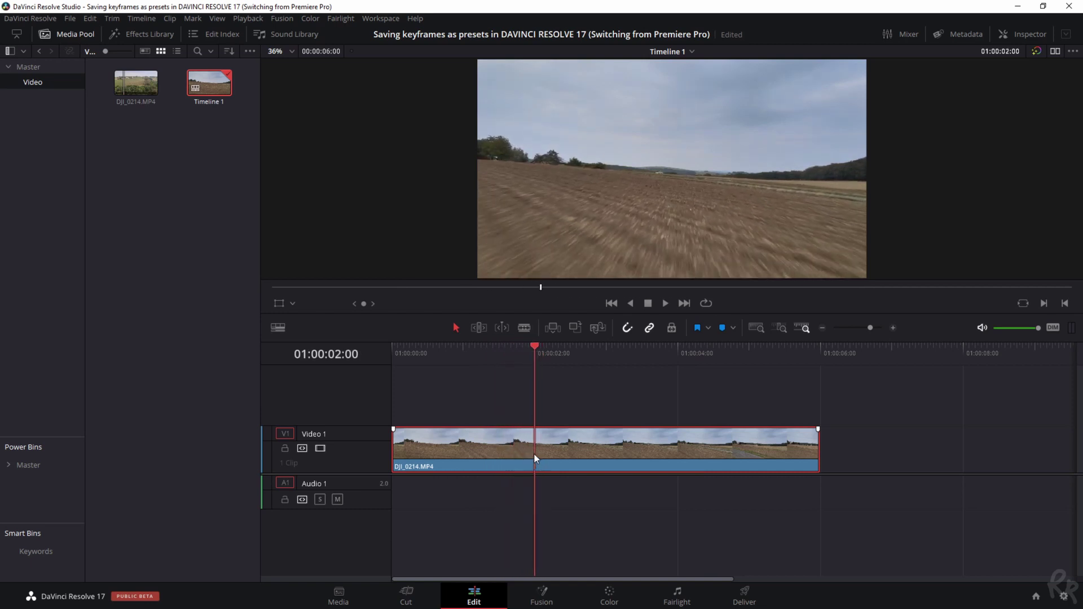
{"action": "left_click", "coordinate": [1037, 37]}
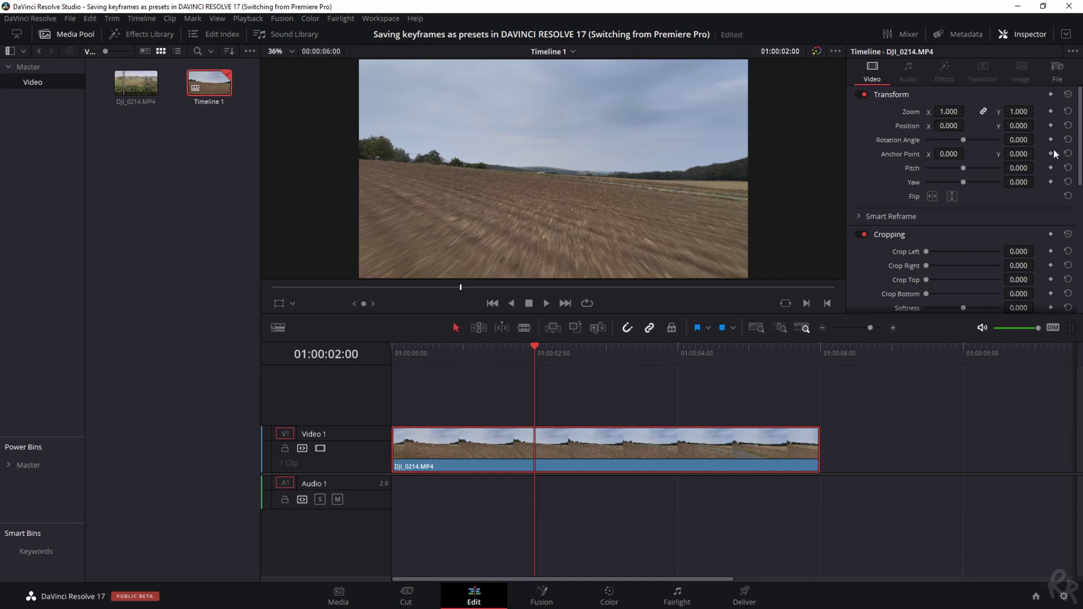
{"action": "left_click", "coordinate": [1049, 111]}
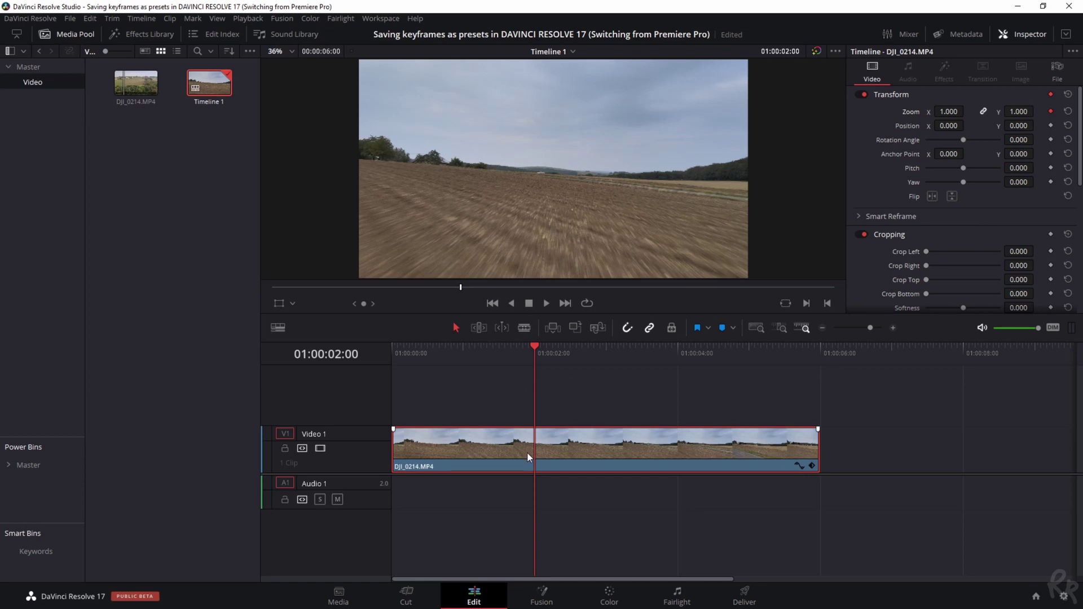
{"action": "left_click", "coordinate": [558, 348]}
{"action": "left_click", "coordinate": [1018, 112]}
{"action": "type", "text": "1.2"}
{"action": "key", "text": "Return"}
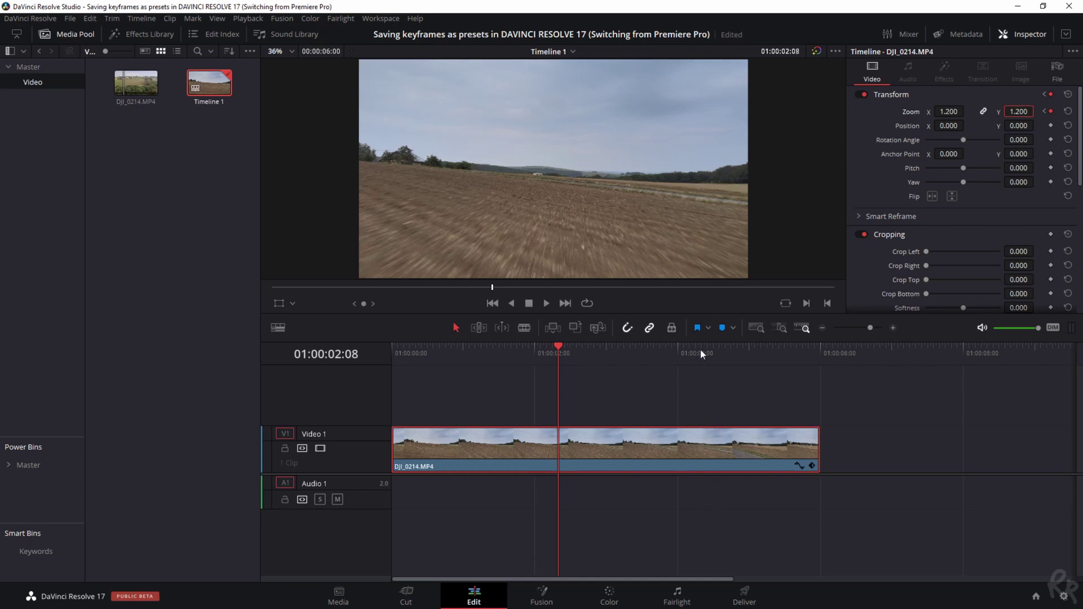
- Add a zoom keyframe at 01:00:04:00 holding 1.2 and set the clip's zoom back to 1.000 at 01:00:04:08
{"action": "left_click", "coordinate": [678, 347]}
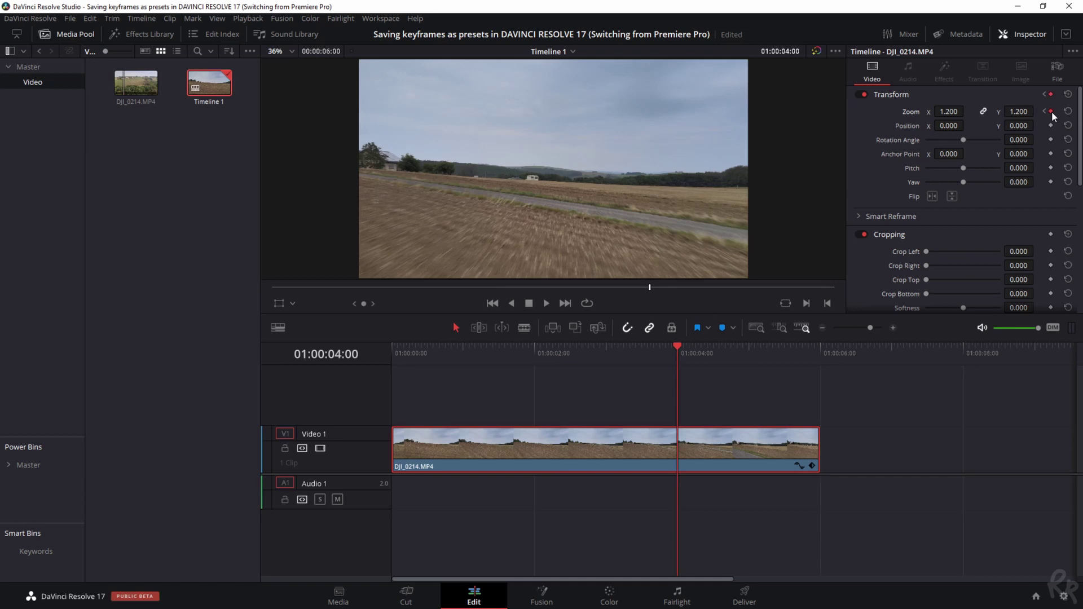
{"action": "key", "text": "space"}
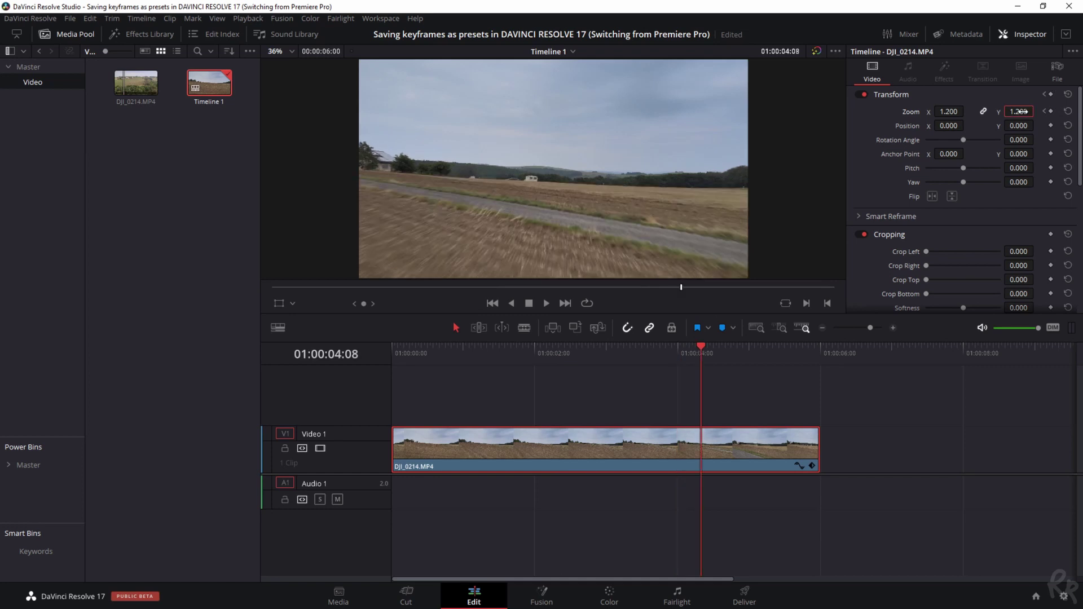
{"action": "left_click_drag", "start_coordinate": [1019, 111], "coordinate": [1018, 111]}
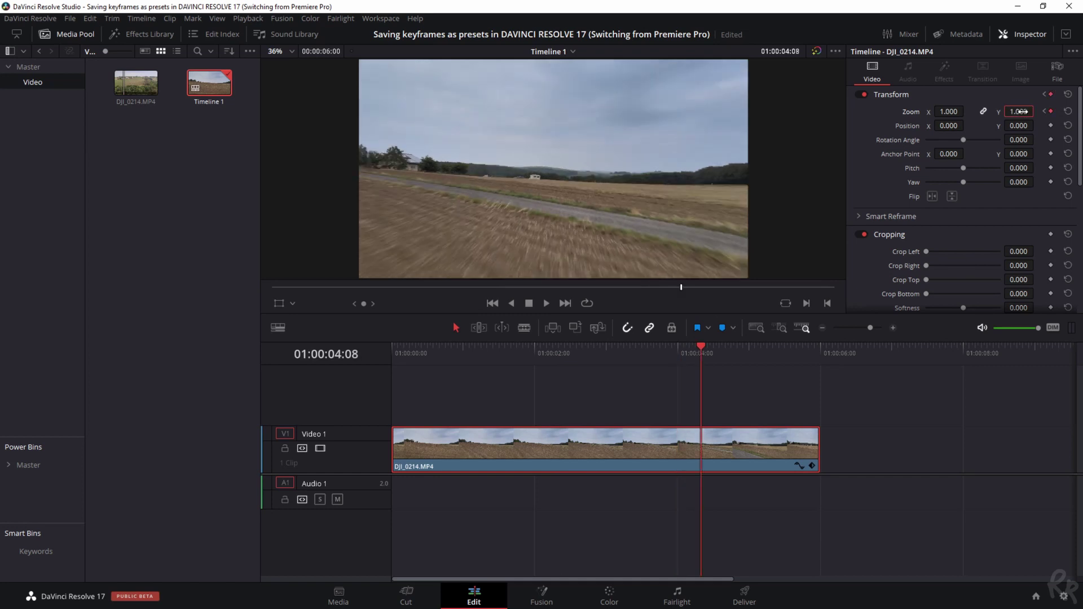
- Play the timeline from 01:00:00:14 through the zoom in and out to check the animation
{"action": "left_click", "coordinate": [433, 353]}
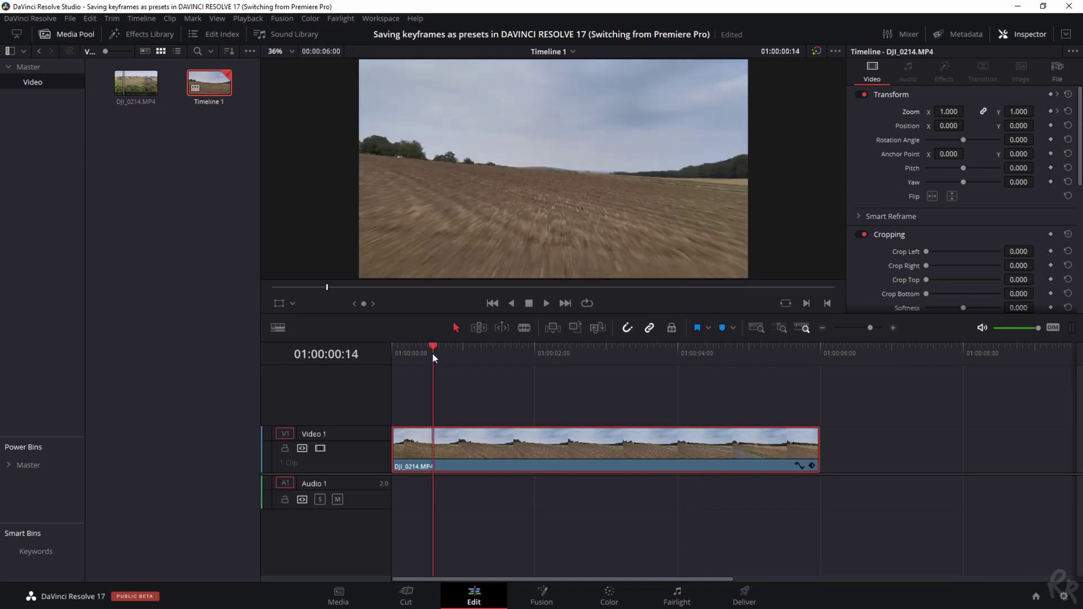
{"action": "key", "text": "space"}
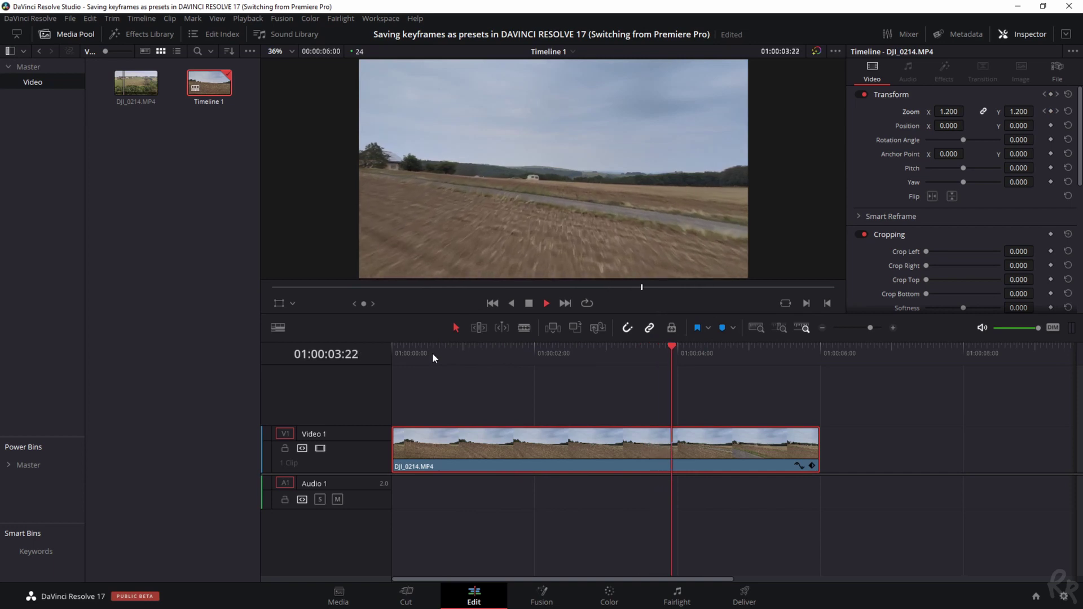
{"action": "key", "text": "space"}
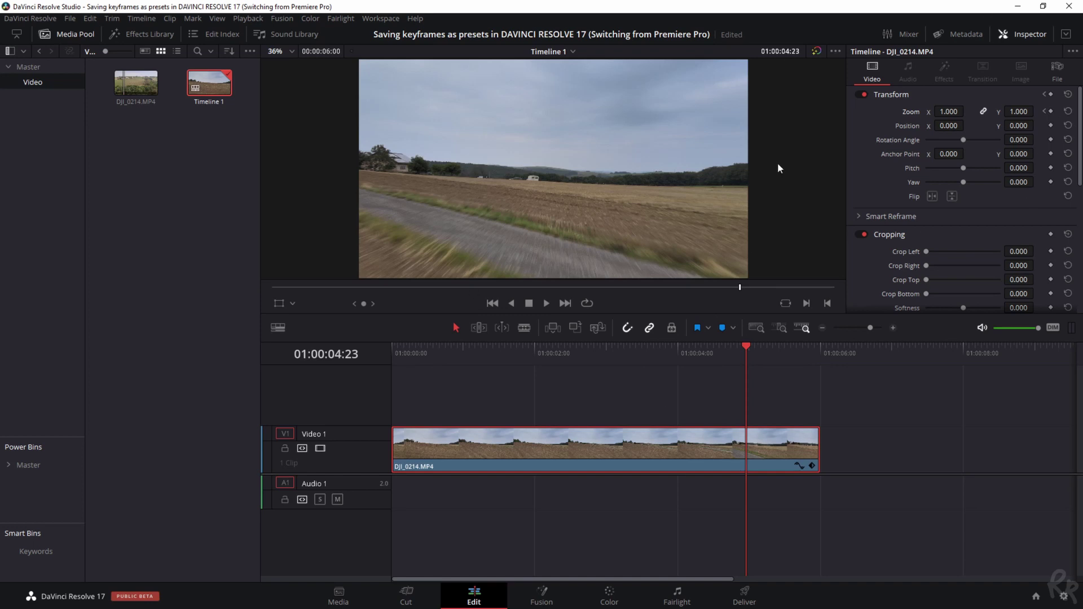
- Show the clip's keyframes and Zoom X curve, and examine the interpolation options of the last and second keyframes
{"action": "left_click", "coordinate": [812, 466]}
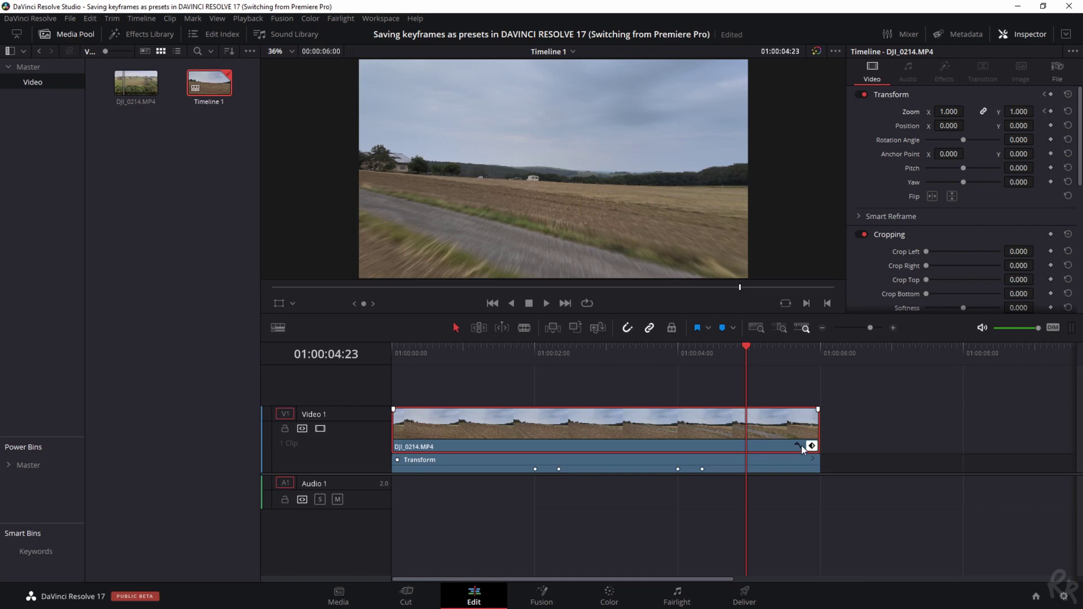
{"action": "left_click", "coordinate": [800, 446]}
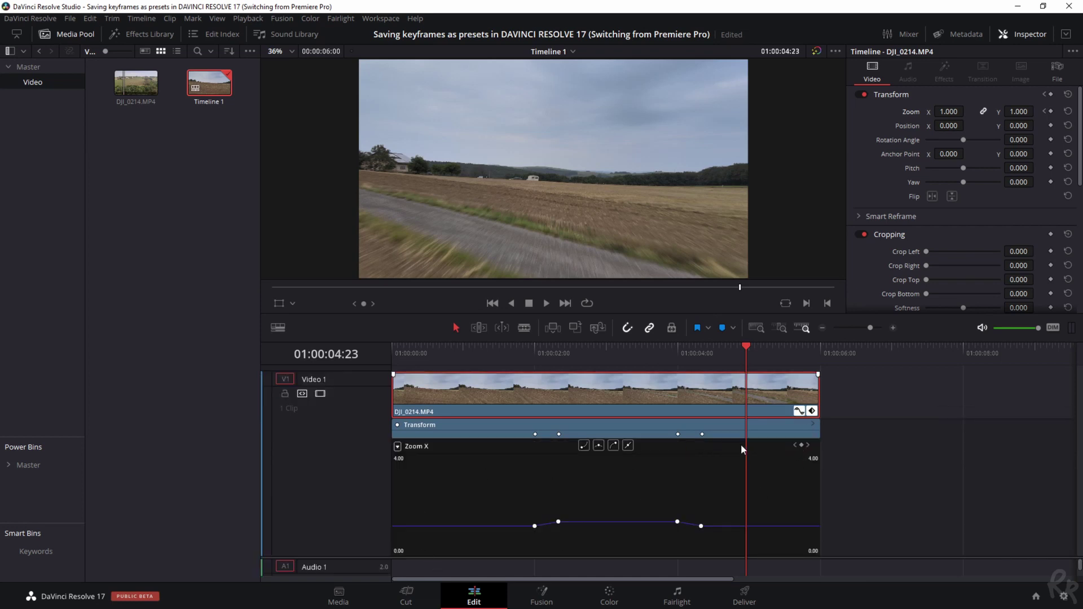
{"action": "right_click", "coordinate": [702, 525]}
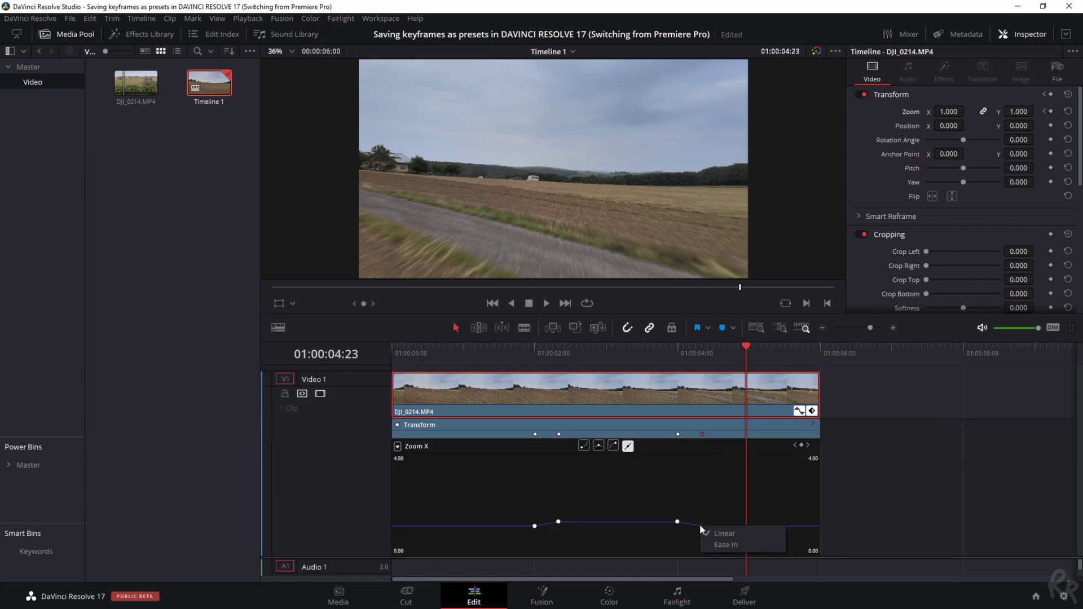
{"action": "left_click", "coordinate": [552, 523]}
{"action": "right_click", "coordinate": [559, 523]}
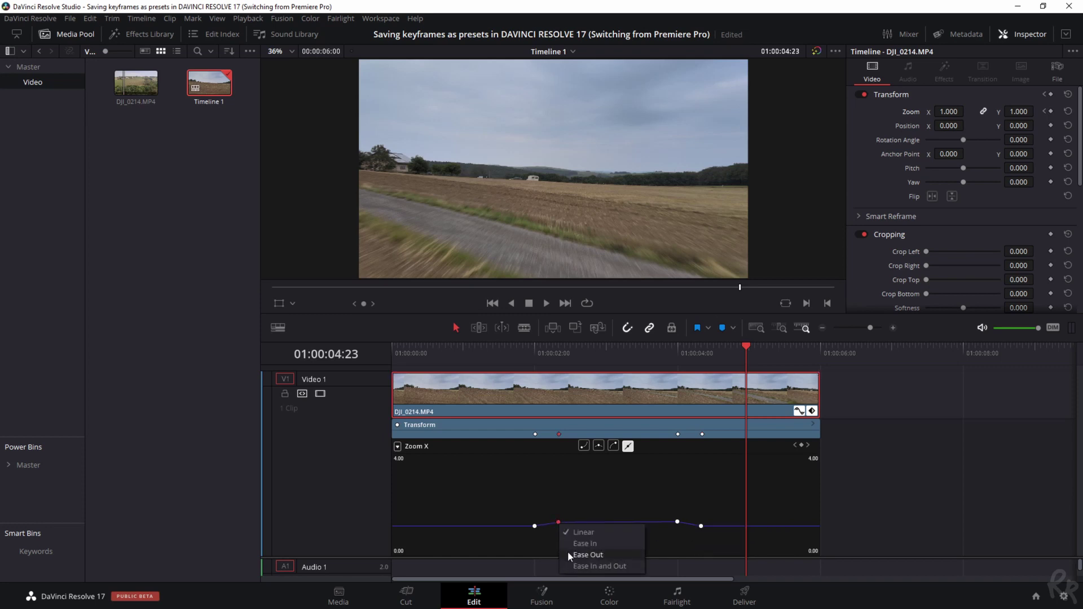
{"action": "left_click", "coordinate": [932, 424]}
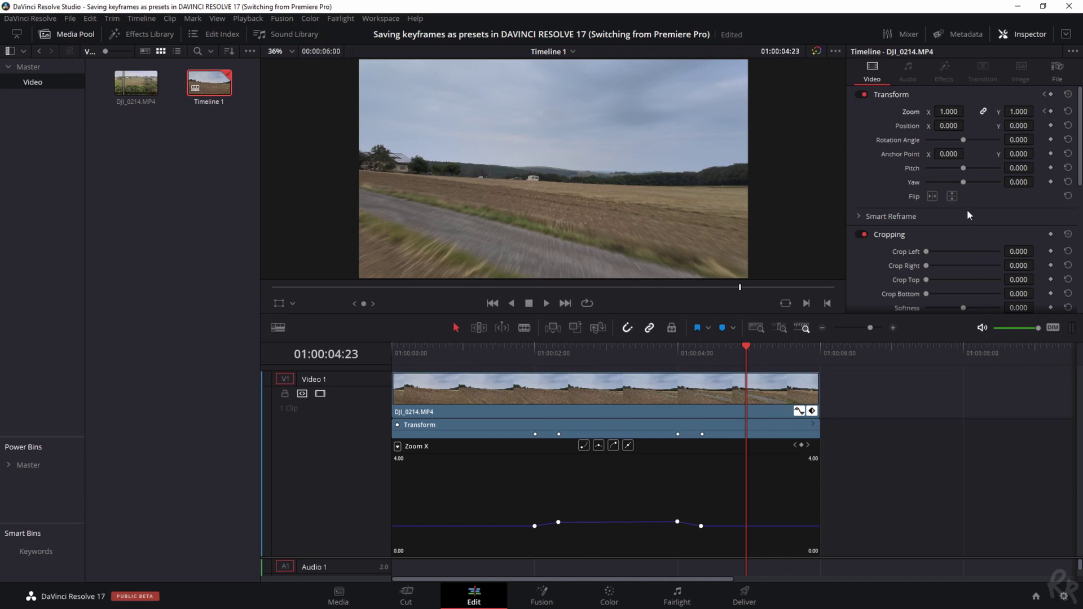
- Reset the DJI_0214.MP4 clip's zoom so its keyframes are removed
{"action": "left_click", "coordinate": [1068, 113]}
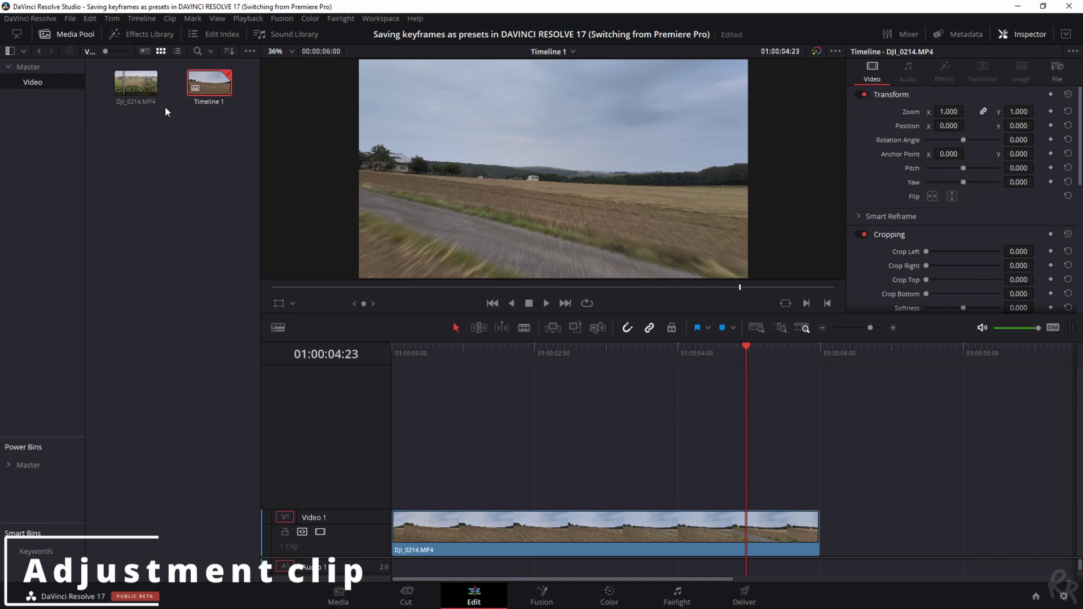
- Add an Adjustment Clip on a new video track above DJI_0214.MP4 and extend it to the end of the footage
{"action": "left_click", "coordinate": [154, 32]}
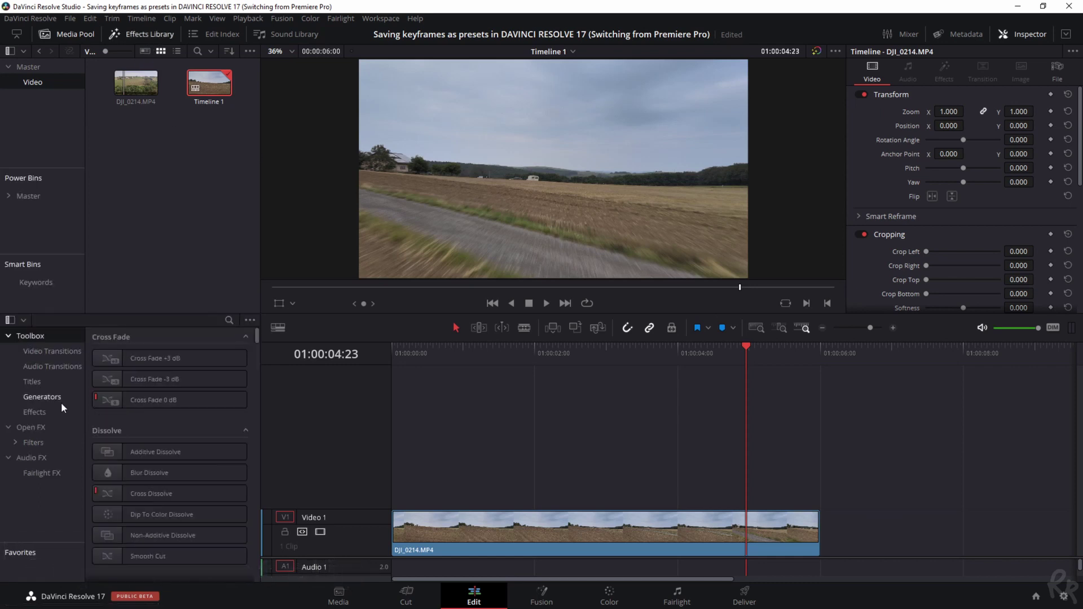
{"action": "left_click", "coordinate": [43, 413]}
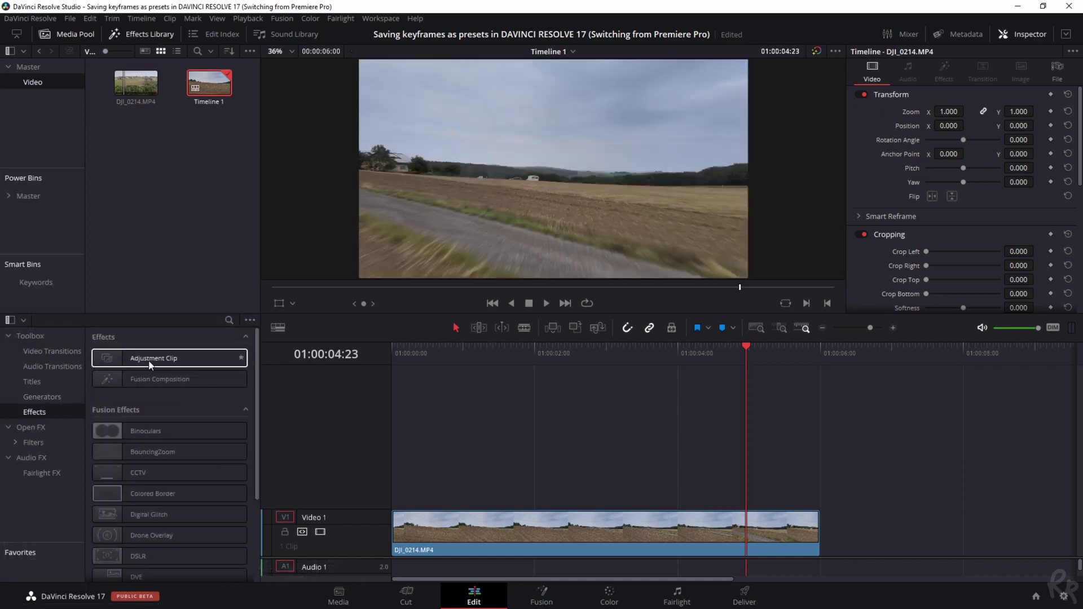
{"action": "left_click", "coordinate": [105, 361]}
{"action": "left_click_drag", "start_coordinate": [104, 358], "coordinate": [389, 486]}
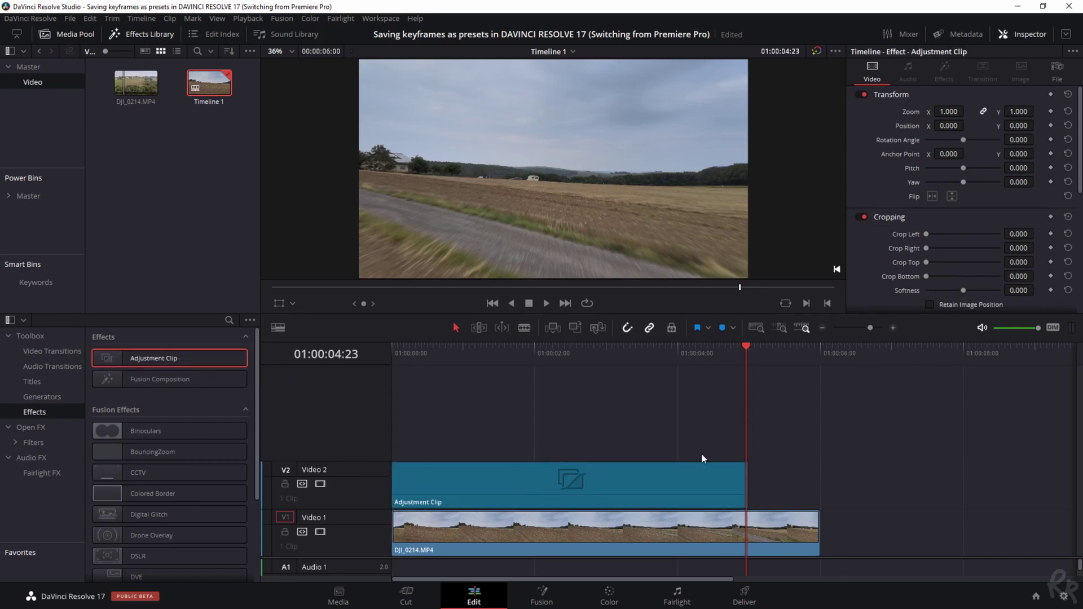
{"action": "left_click_drag", "start_coordinate": [745, 490], "coordinate": [820, 489]}
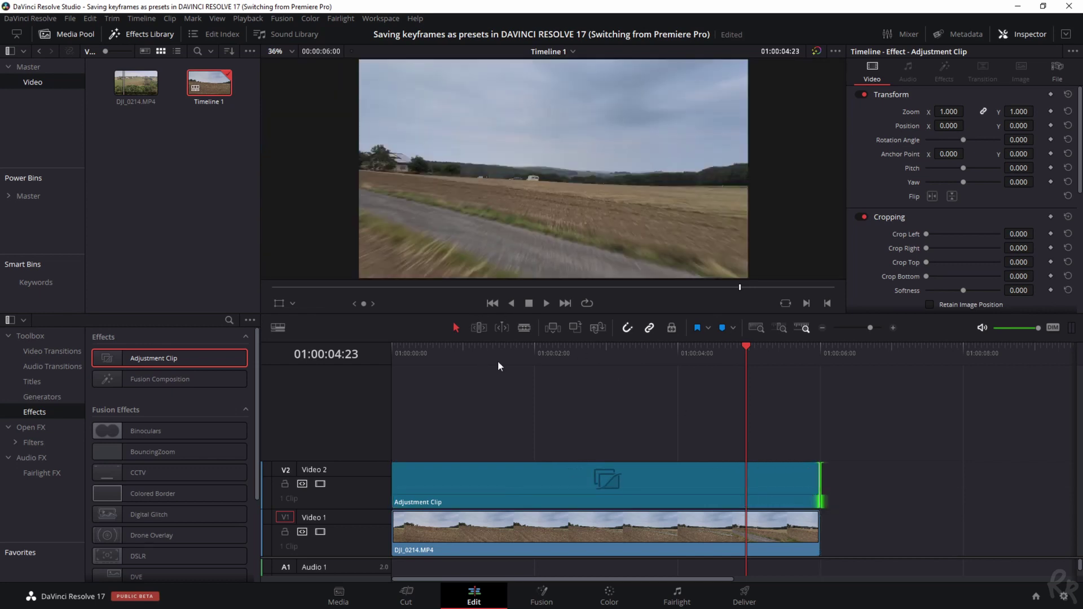
- Add a zoom keyframe to the adjustment clip at 01:00:02:00 and set its zoom to 1.2 at 01:00:02:08
{"action": "left_click", "coordinate": [534, 344]}
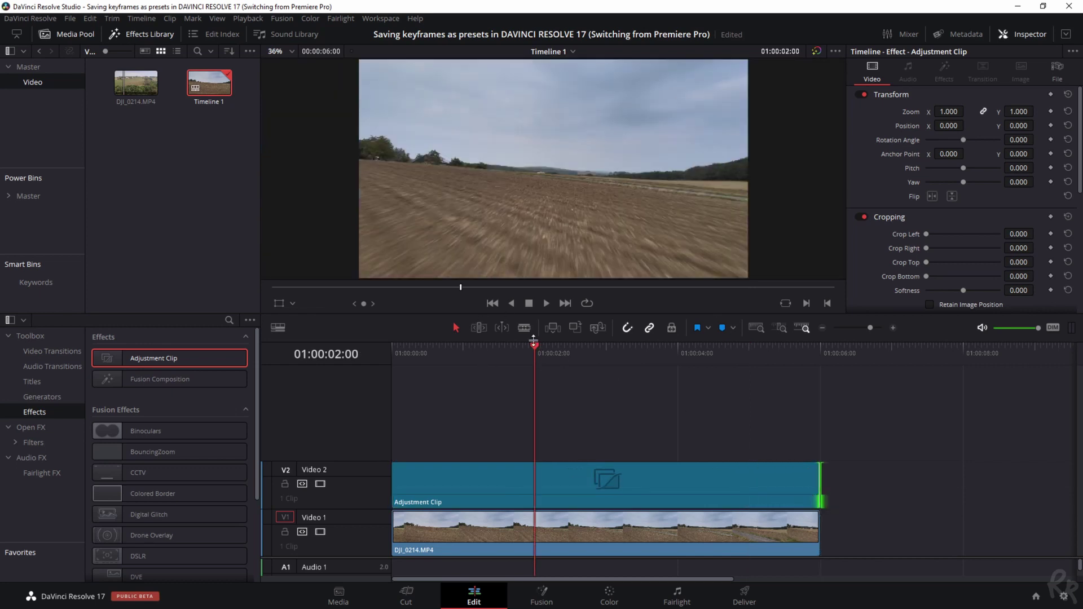
{"action": "left_click", "coordinate": [599, 491]}
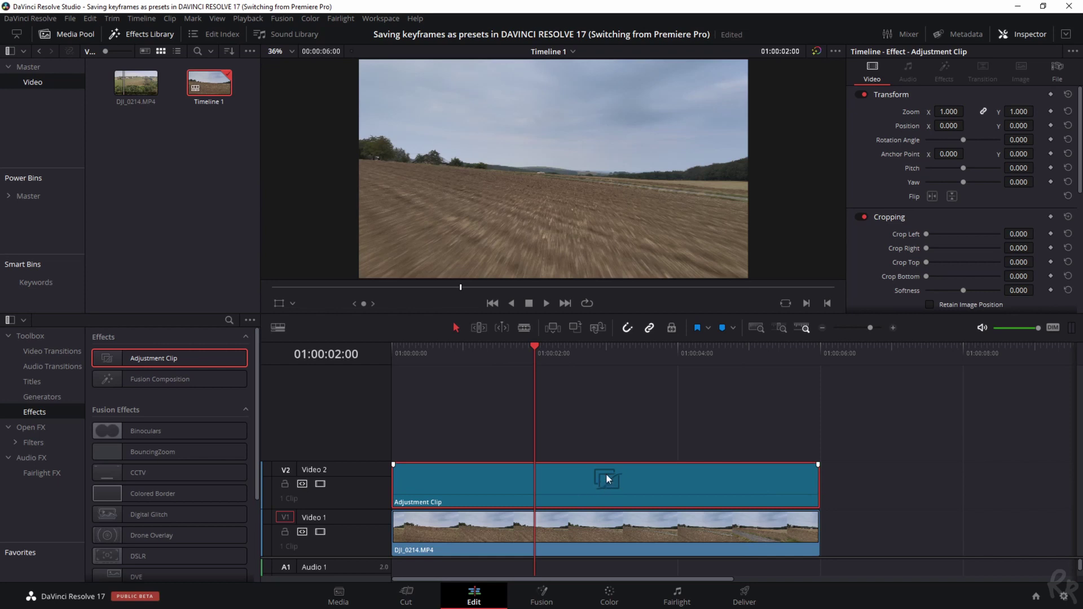
{"action": "left_click", "coordinate": [1050, 111]}
{"action": "left_click", "coordinate": [558, 347]}
{"action": "left_click", "coordinate": [1018, 111]}
{"action": "type", "text": "1.2"}
{"action": "key", "text": "Return"}
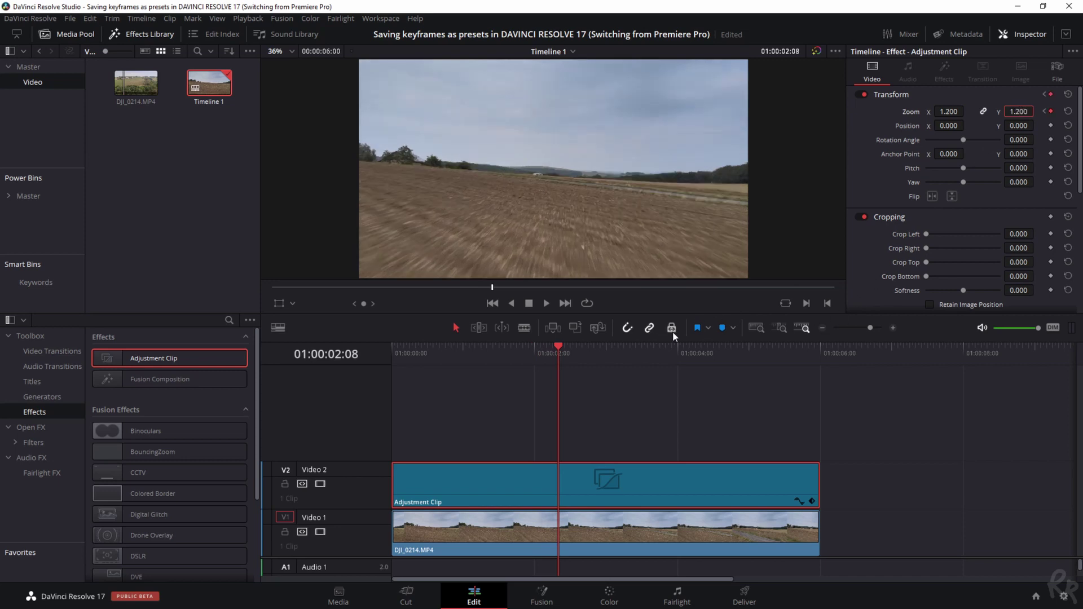
- Add an adjustment clip zoom keyframe at 01:00:04:01 holding 1.2 and set the zoom to 1 eight frames further on
{"action": "left_click", "coordinate": [679, 345]}
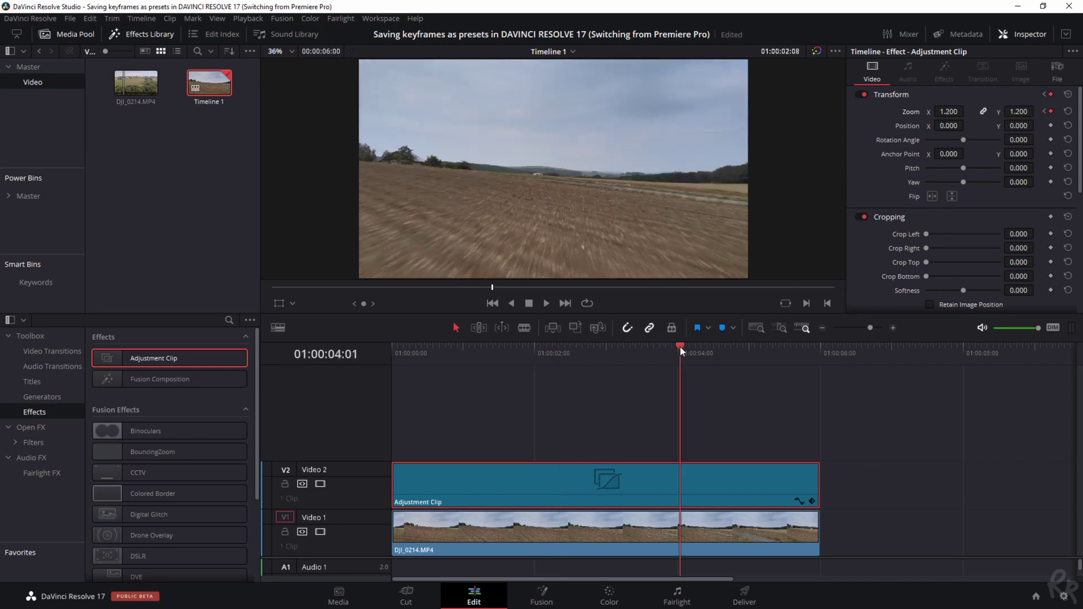
{"action": "left_click", "coordinate": [1052, 111]}
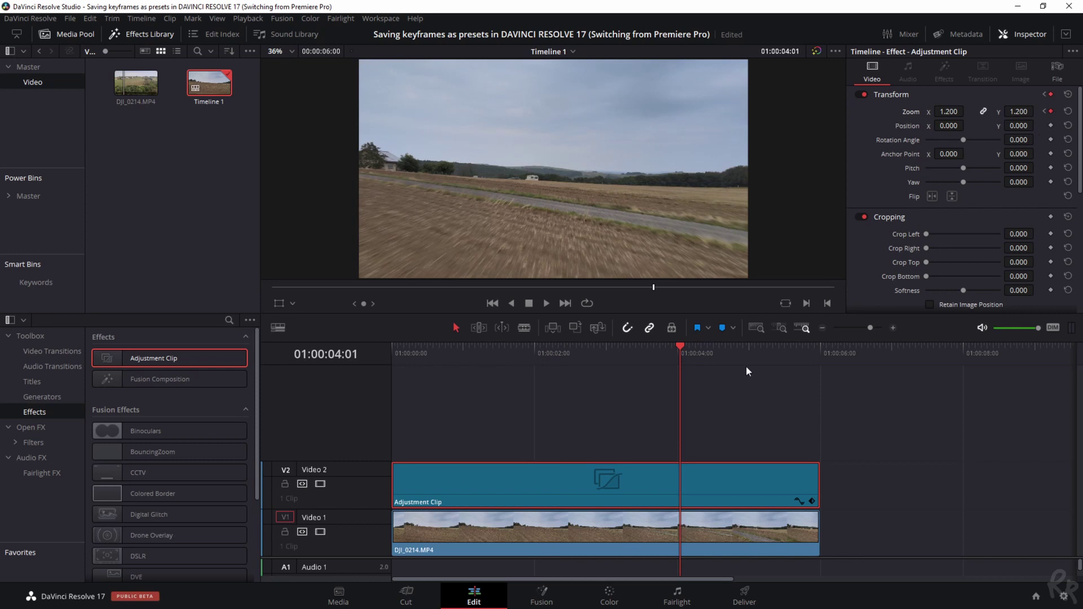
{"action": "key", "text": "Right"}
{"action": "key", "text": "Right"}
{"action": "key", "text": "Right"}
{"action": "key", "text": "Right"}
{"action": "key", "text": "Right"}
{"action": "key", "text": "Right"}
{"action": "key", "text": "Right"}
{"action": "key", "text": "Right"}
{"action": "left_click", "coordinate": [1018, 111]}
{"action": "type", "text": "1"}
{"action": "key", "text": "Return"}
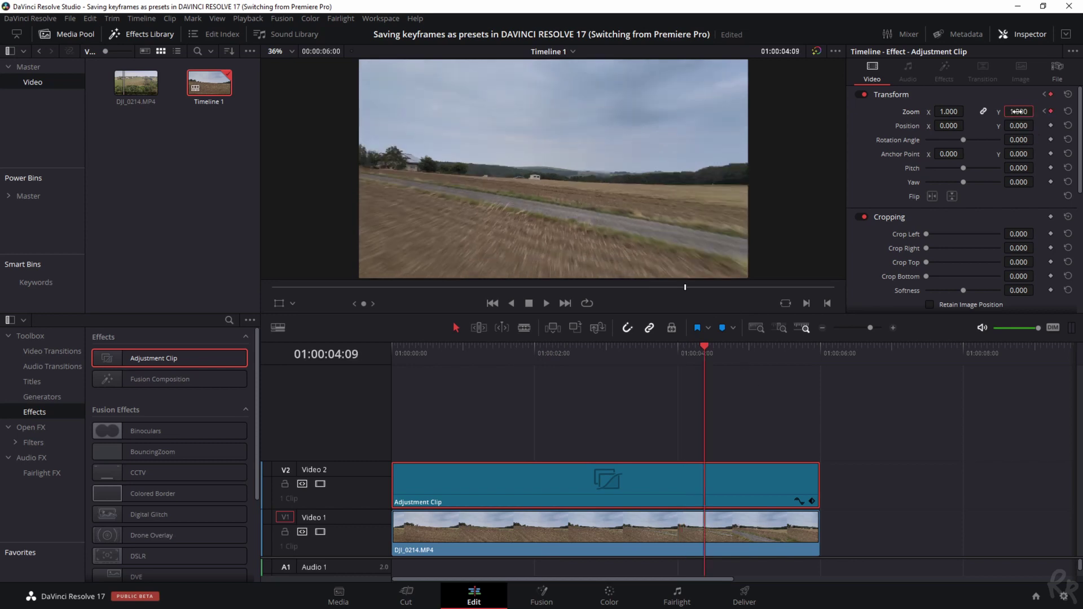
- Play the timeline from about 01:00:01:08 to check the adjustment clip's zoom in and out
{"action": "left_click_drag", "start_coordinate": [473, 346], "coordinate": [489, 354]}
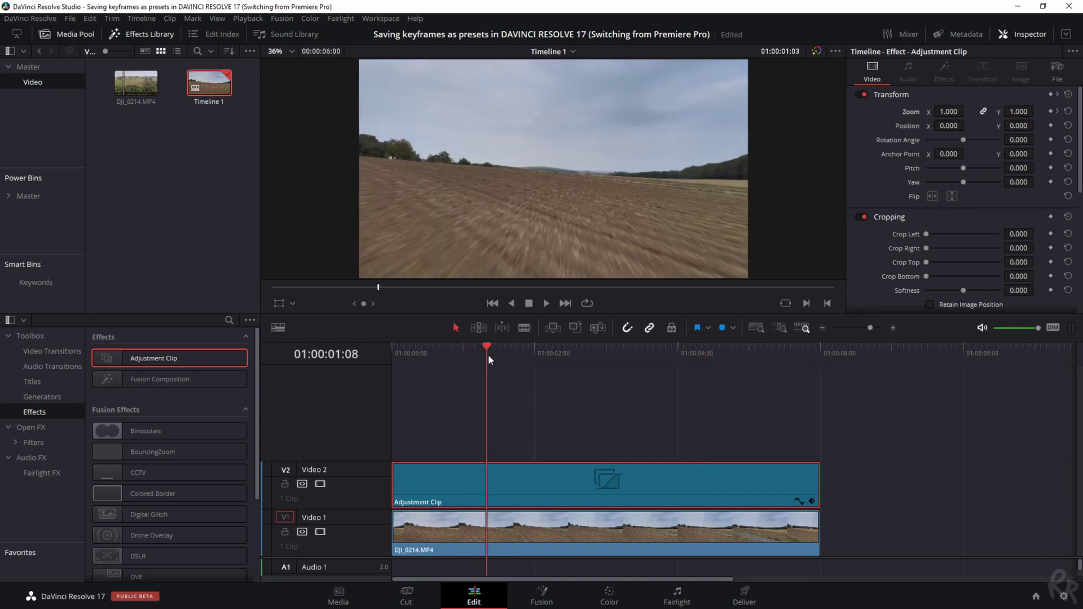
{"action": "key", "text": "space"}
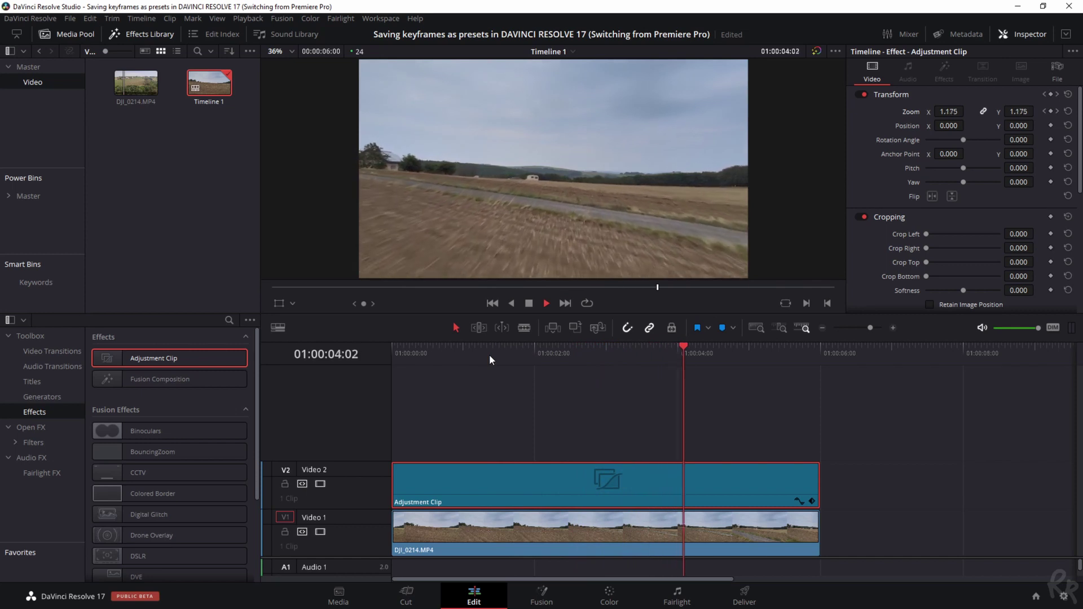
{"action": "key", "text": "space"}
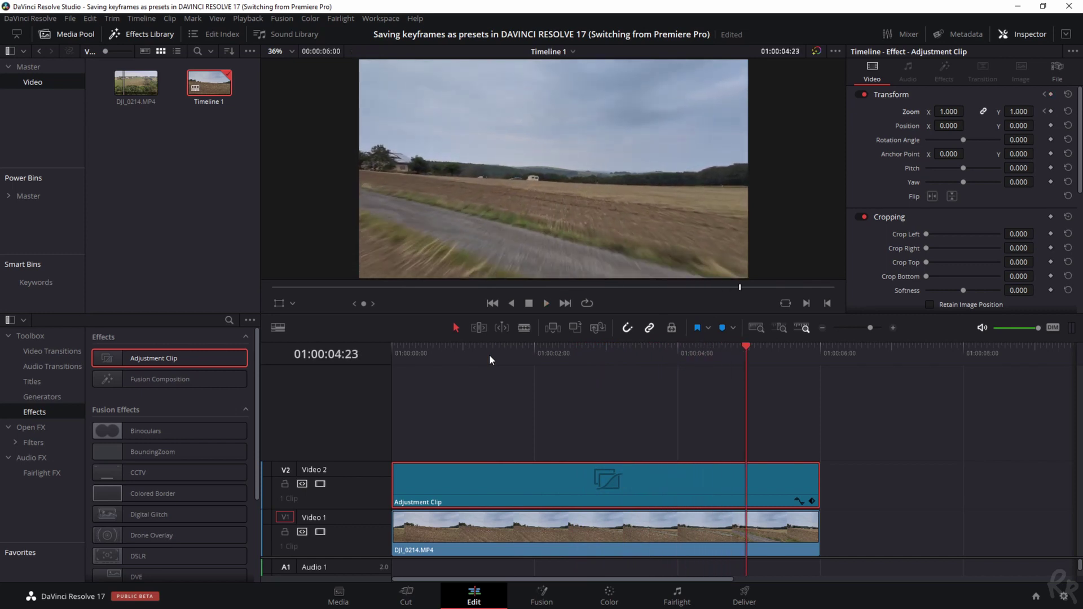
- Save the keyframed adjustment clip as a reusable preset in the Master power bin
{"action": "left_click_drag", "start_coordinate": [568, 504], "coordinate": [32, 197]}
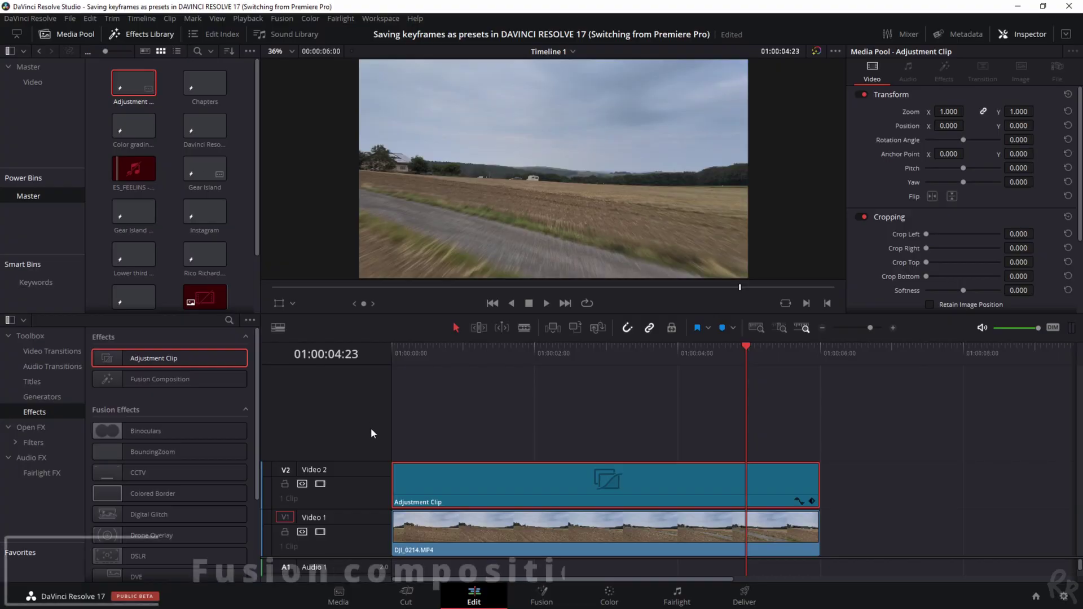
- Delete the adjustment clip from Video 2 and its saved copy from the Master power bin, and close the Effects Library
{"action": "key", "text": "Delete"}
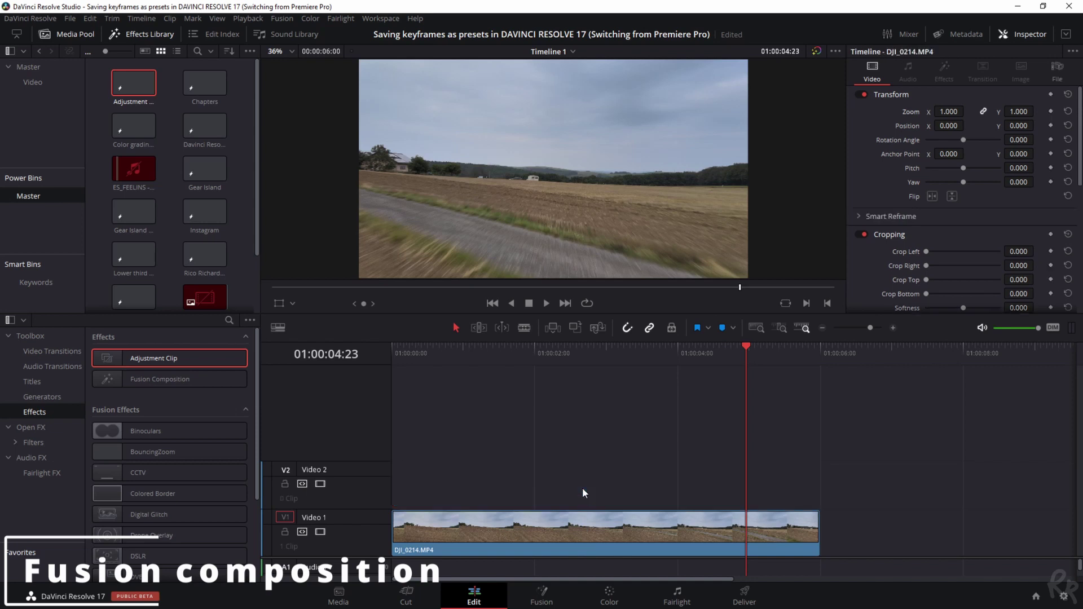
{"action": "left_click", "coordinate": [524, 514]}
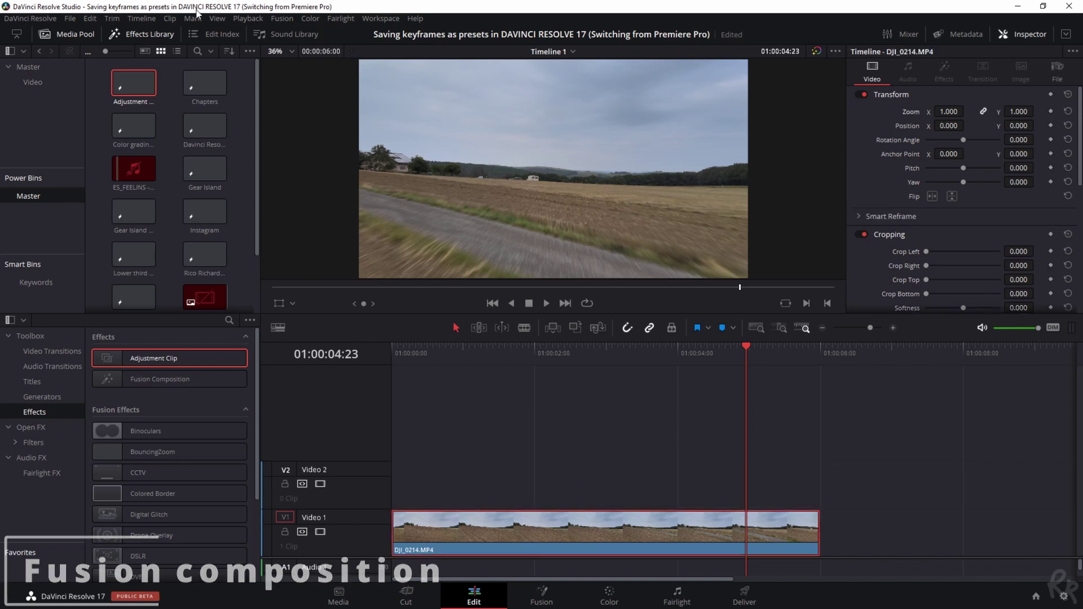
{"action": "left_click", "coordinate": [136, 96]}
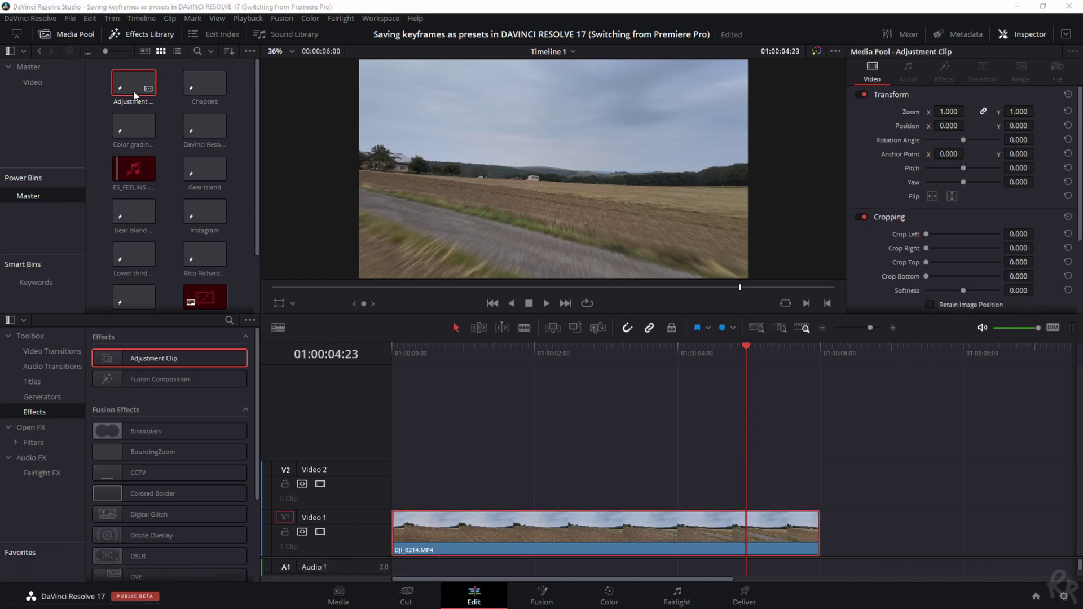
{"action": "key", "text": "Delete"}
{"action": "left_click", "coordinate": [630, 348]}
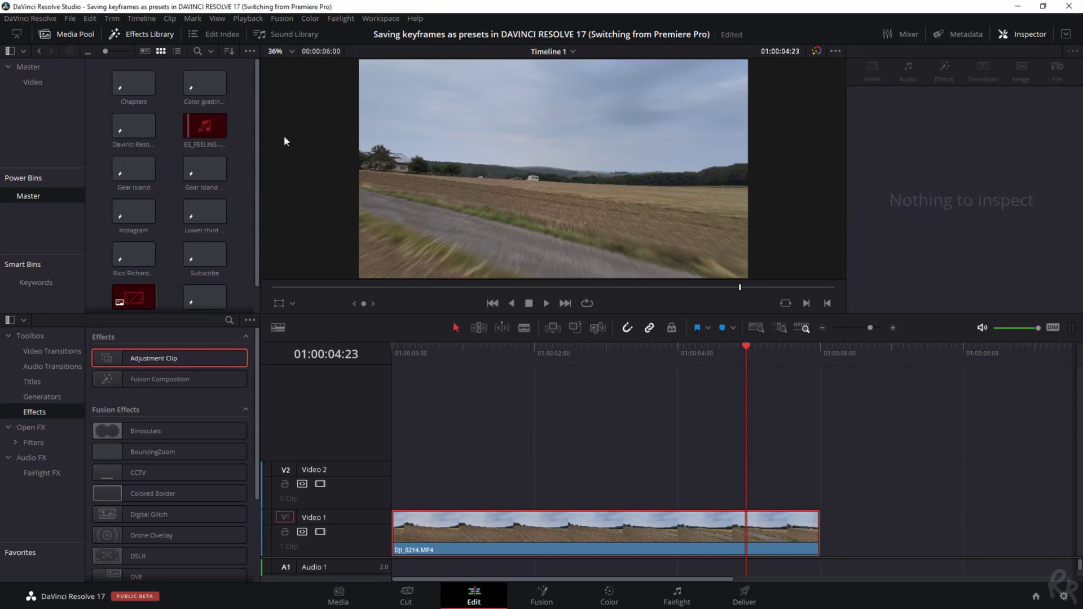
{"action": "left_click", "coordinate": [145, 35]}
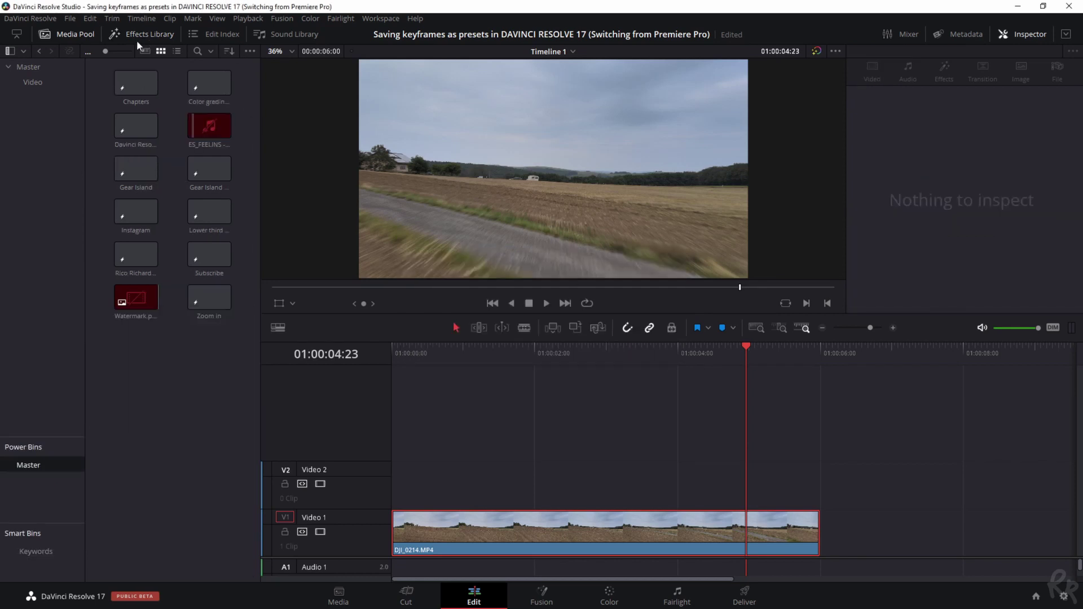
- Convert the DJI_0214.MP4 clip on Video 1 into a Fusion clip and show the contents of the Video bin
{"action": "left_click", "coordinate": [470, 540]}
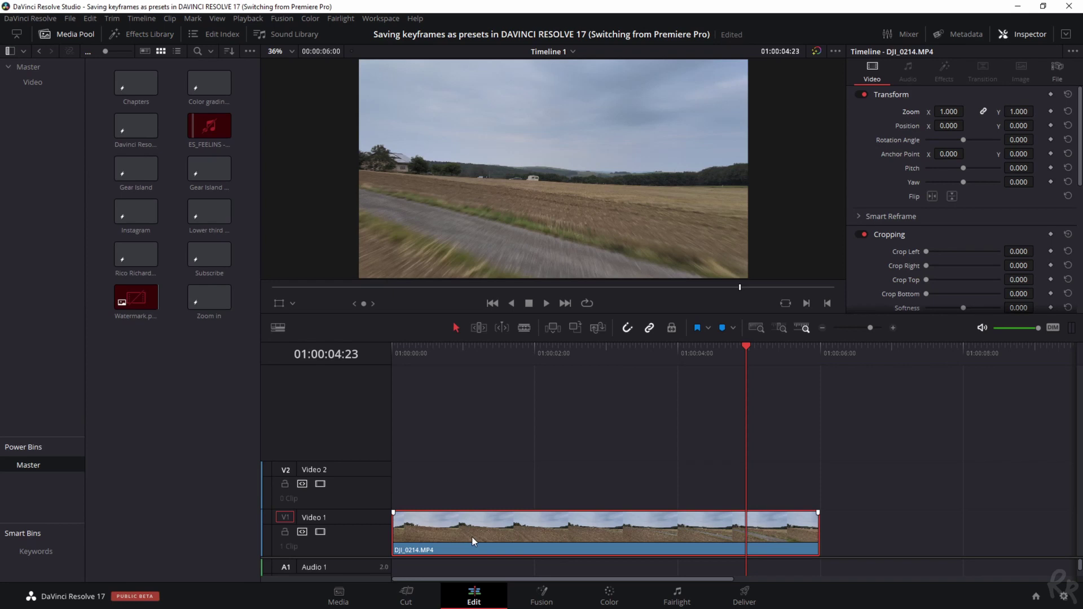
{"action": "right_click", "coordinate": [534, 542]}
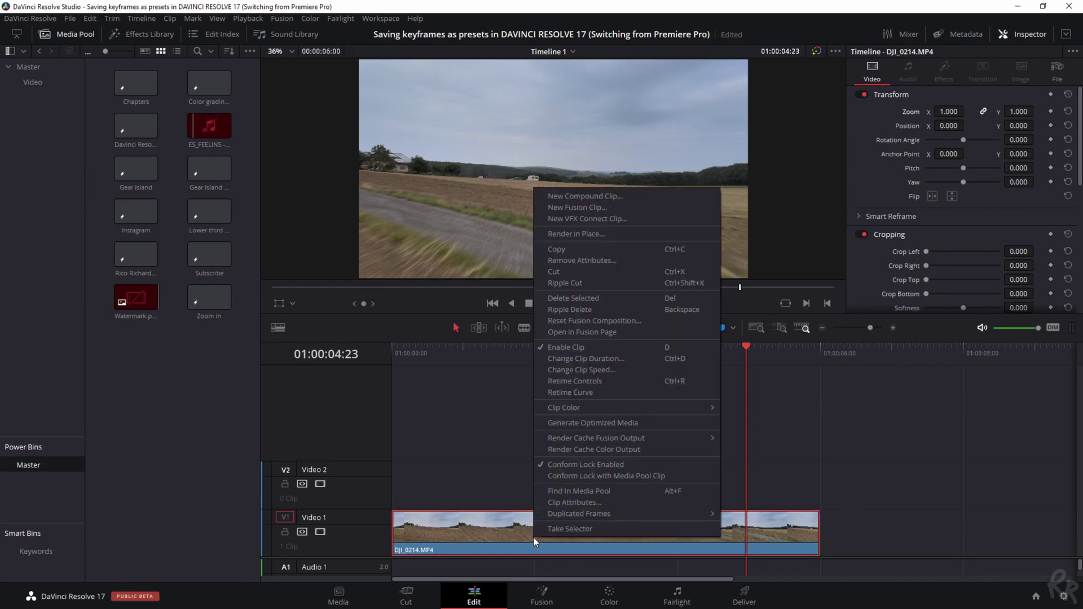
{"action": "left_click", "coordinate": [600, 209]}
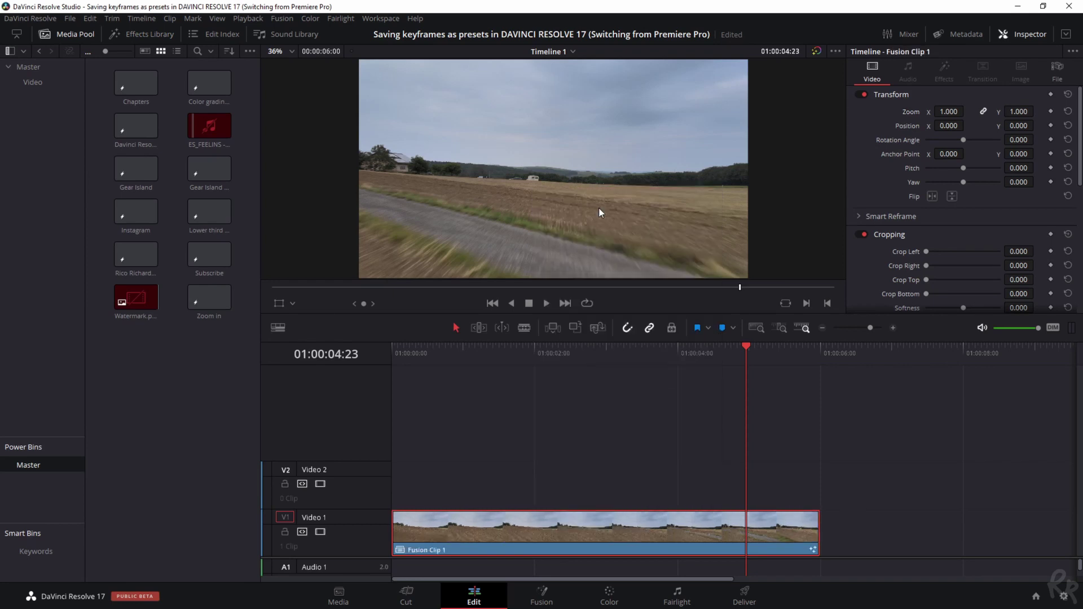
{"action": "left_click", "coordinate": [32, 83]}
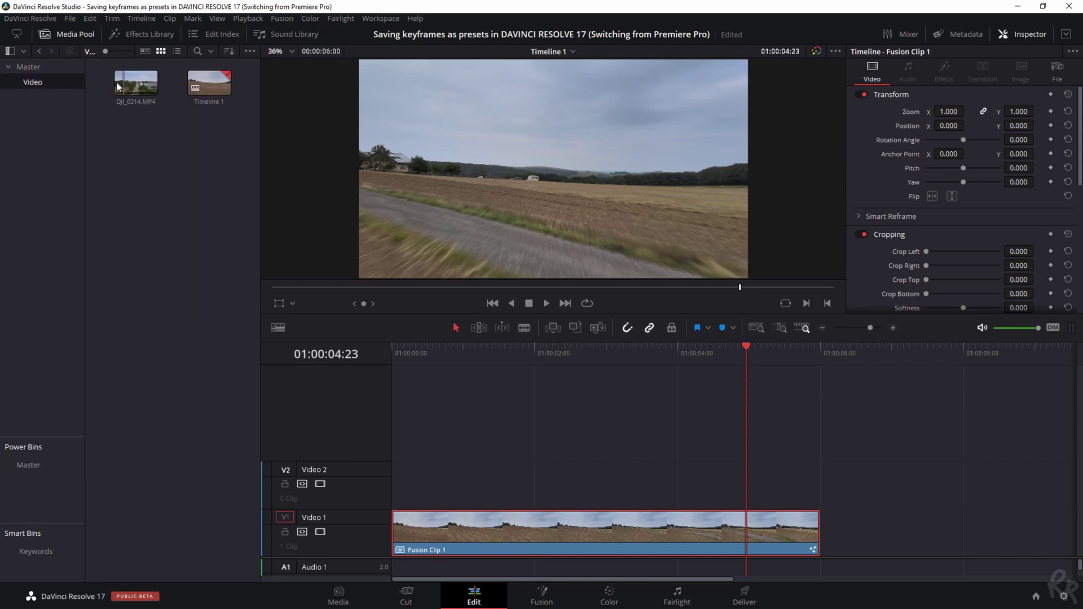
- Open the Fusion clip's composition in Fusion, move MediaIn1 closer to MediaOut1, and show MediaIn1 in the empty viewer
{"action": "left_click", "coordinate": [553, 601]}
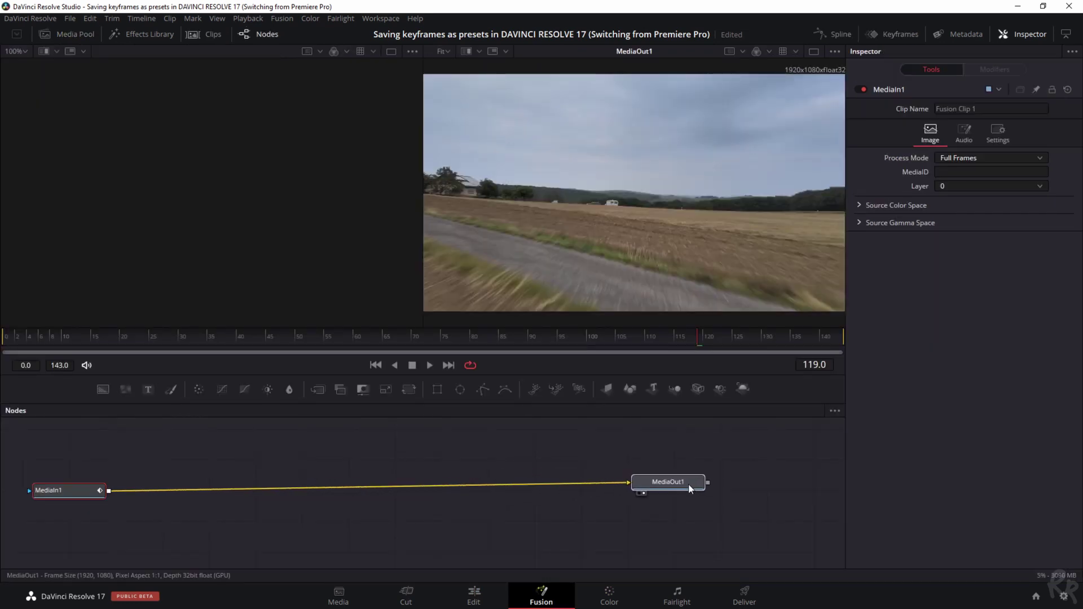
{"action": "left_click_drag", "start_coordinate": [688, 483], "coordinate": [691, 488]}
{"action": "left_click_drag", "start_coordinate": [52, 491], "coordinate": [195, 488]}
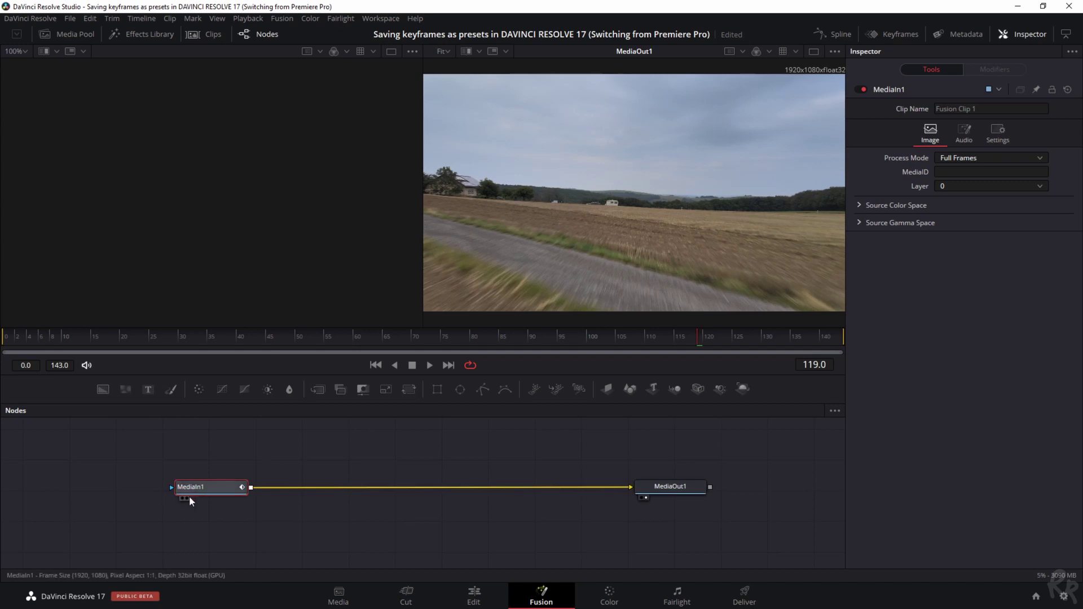
{"action": "left_click", "coordinate": [182, 498]}
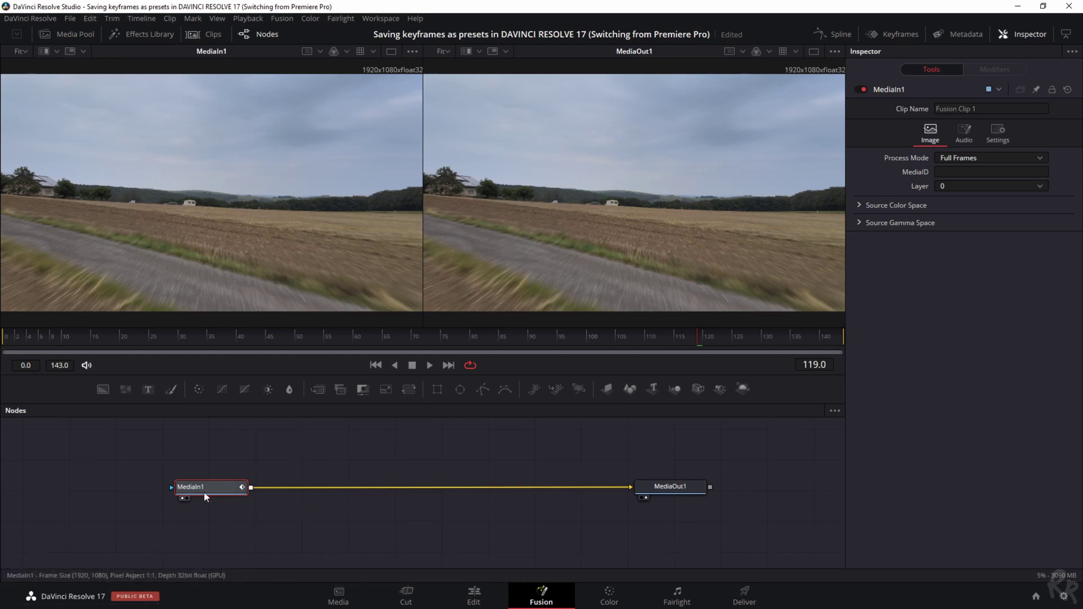
- Insert a Transform node after MediaIn1 and delete it again
{"action": "left_click", "coordinate": [408, 389]}
{"action": "left_click_drag", "start_coordinate": [293, 498], "coordinate": [329, 493]}
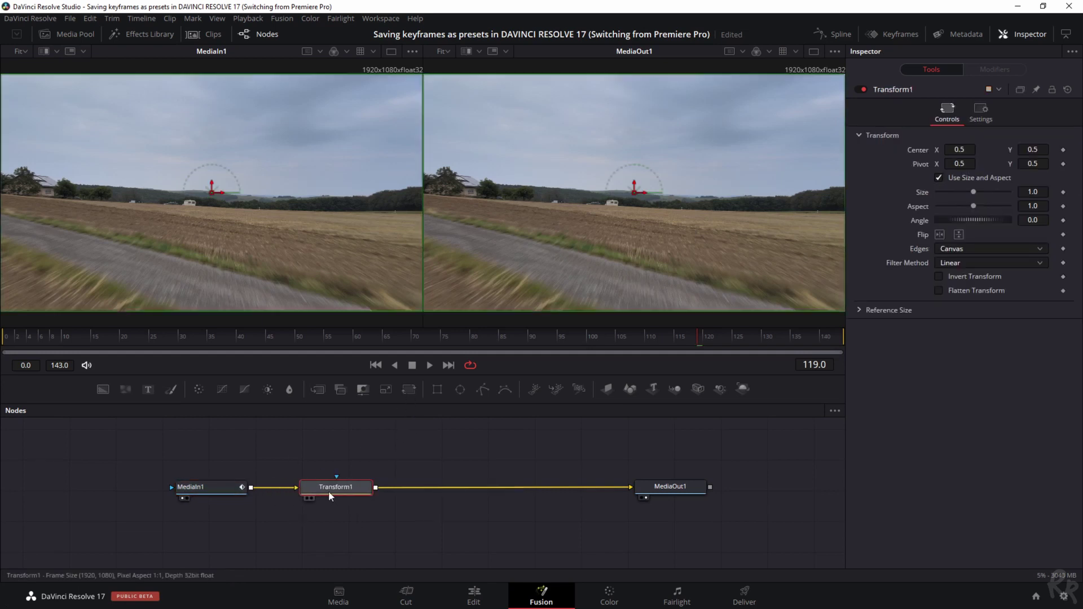
{"action": "key", "text": "Delete"}
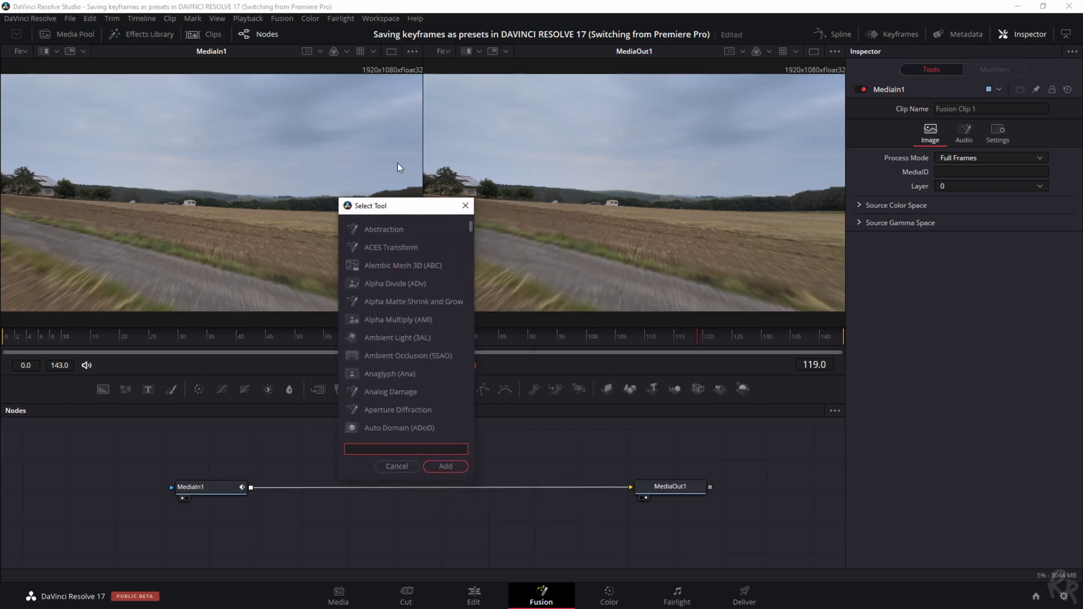
- Find the Transform (Xf) tool by name, add it, and place it on the connection between MediaIn1 and MediaOut1
{"action": "type", "text": "transform"}
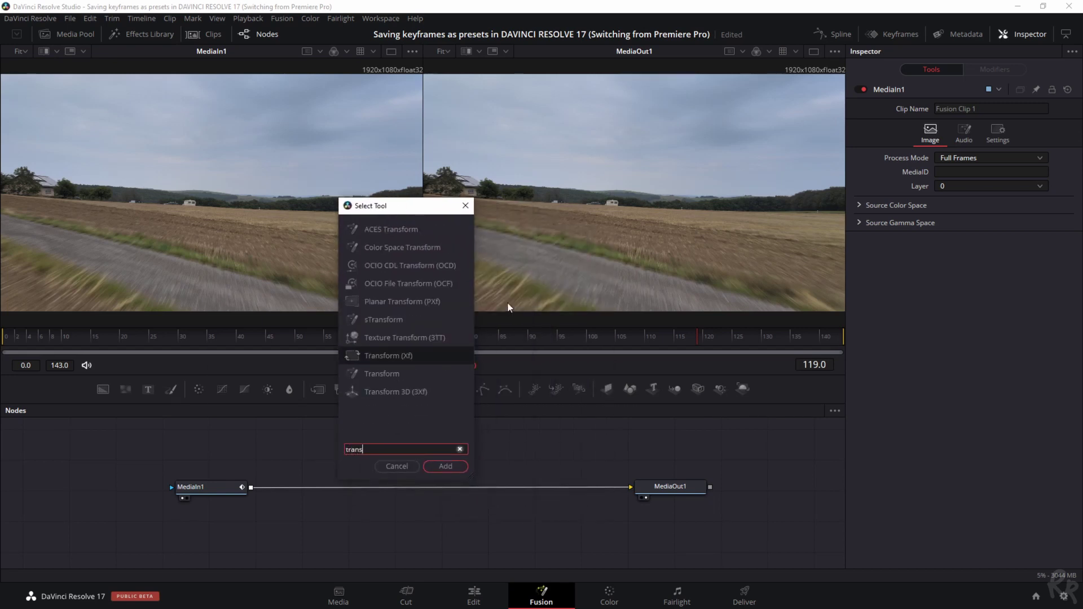
{"action": "left_click", "coordinate": [441, 468]}
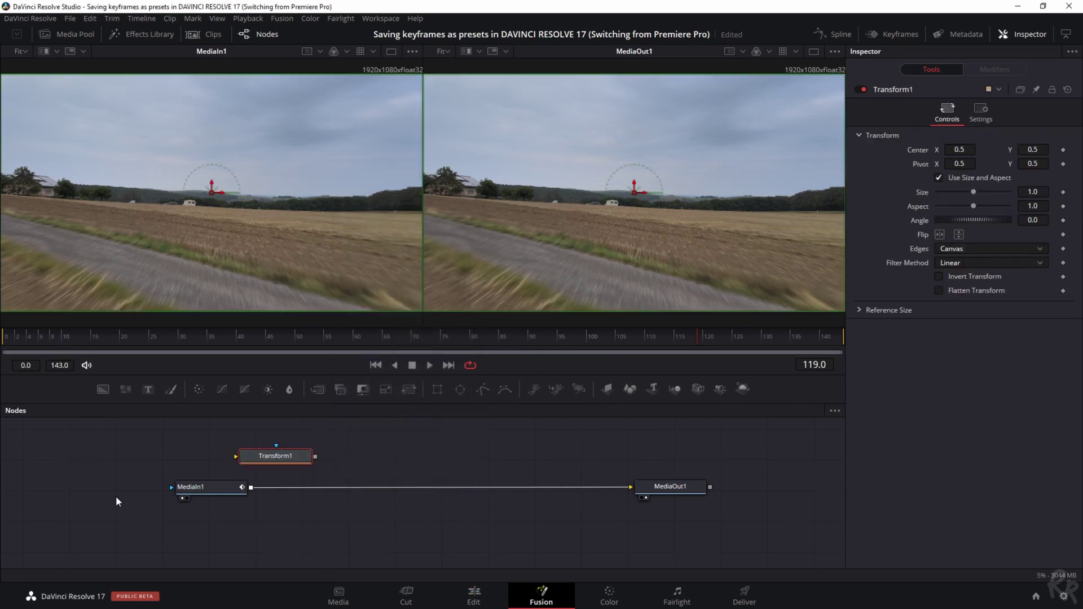
{"action": "left_click_drag", "start_coordinate": [272, 457], "coordinate": [394, 479]}
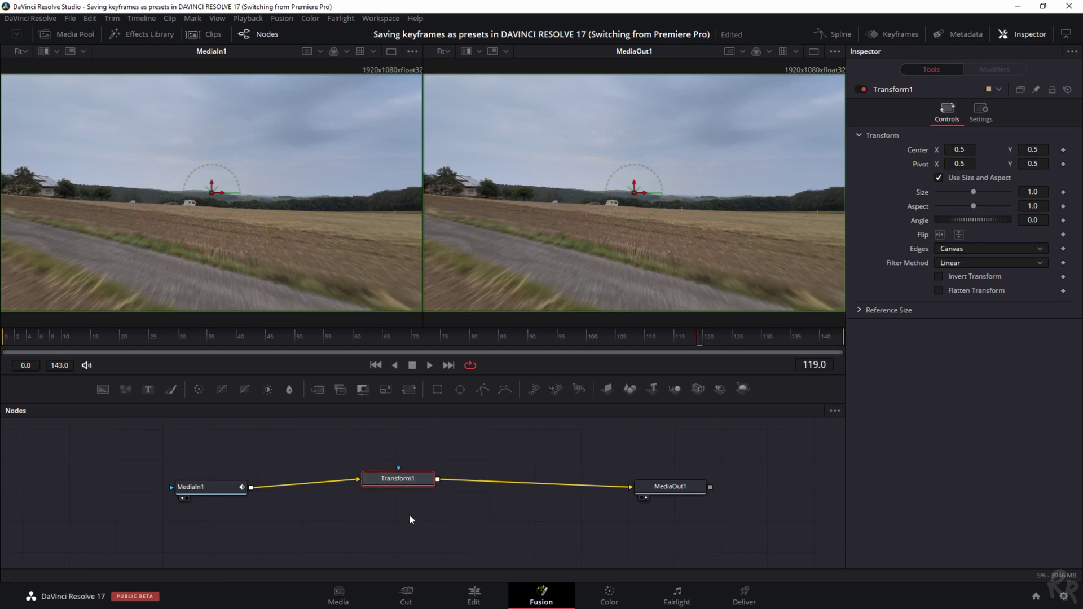
{"action": "left_click_drag", "start_coordinate": [403, 482], "coordinate": [421, 488]}
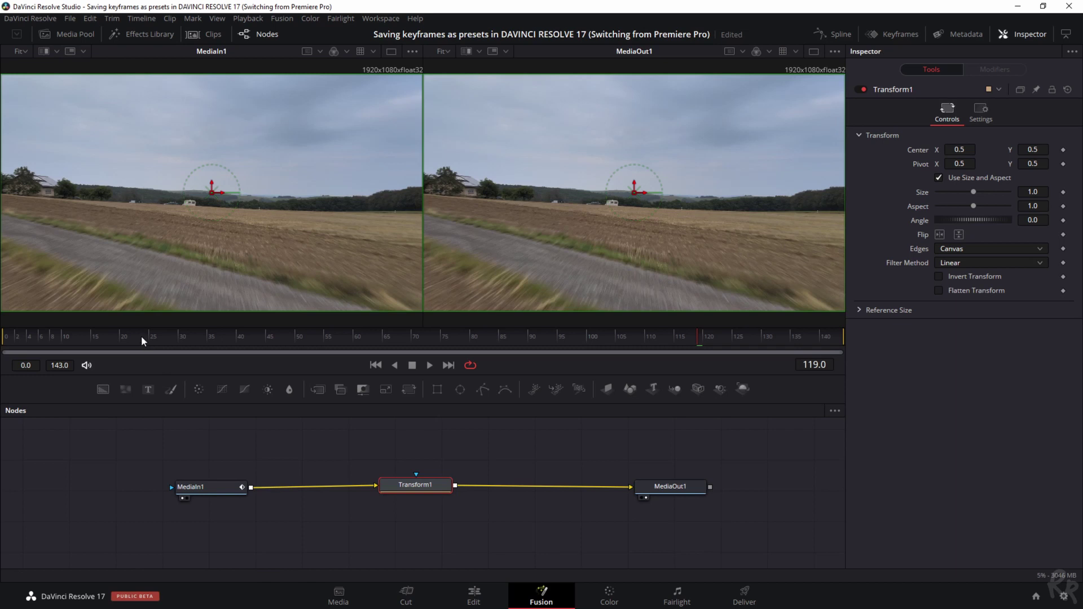
- Add a Size keyframe of 1.0 on Transform1 at frame 25 and set the Size to 1.2 at frame 33
{"action": "left_click_drag", "start_coordinate": [113, 350], "coordinate": [155, 360]}
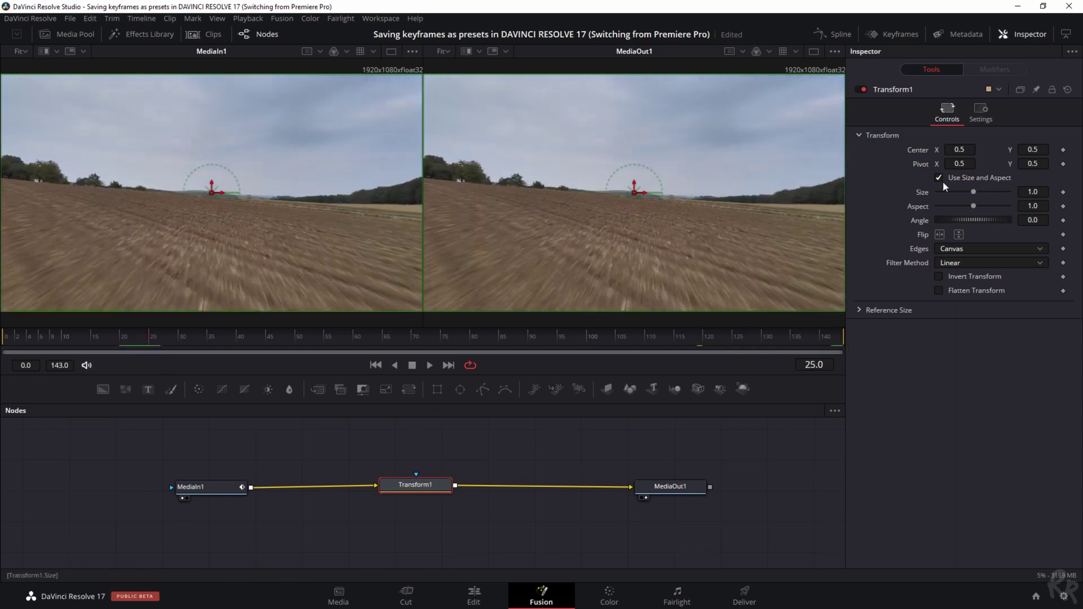
{"action": "left_click", "coordinate": [1063, 192]}
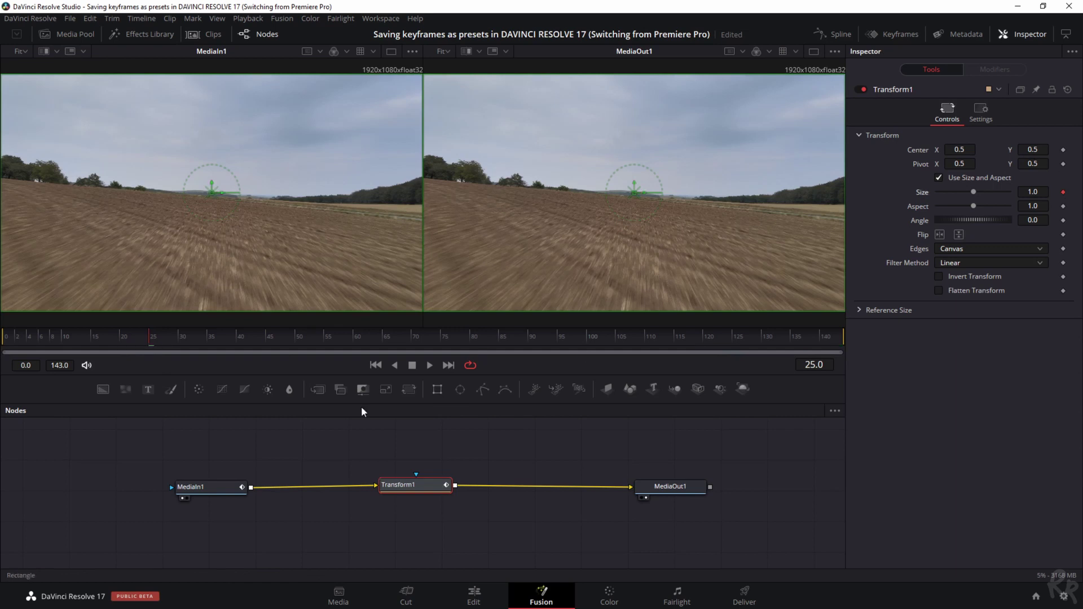
{"action": "left_click", "coordinate": [1039, 191]}
{"action": "type", "text": "1.2"}
{"action": "key", "text": "Tab"}
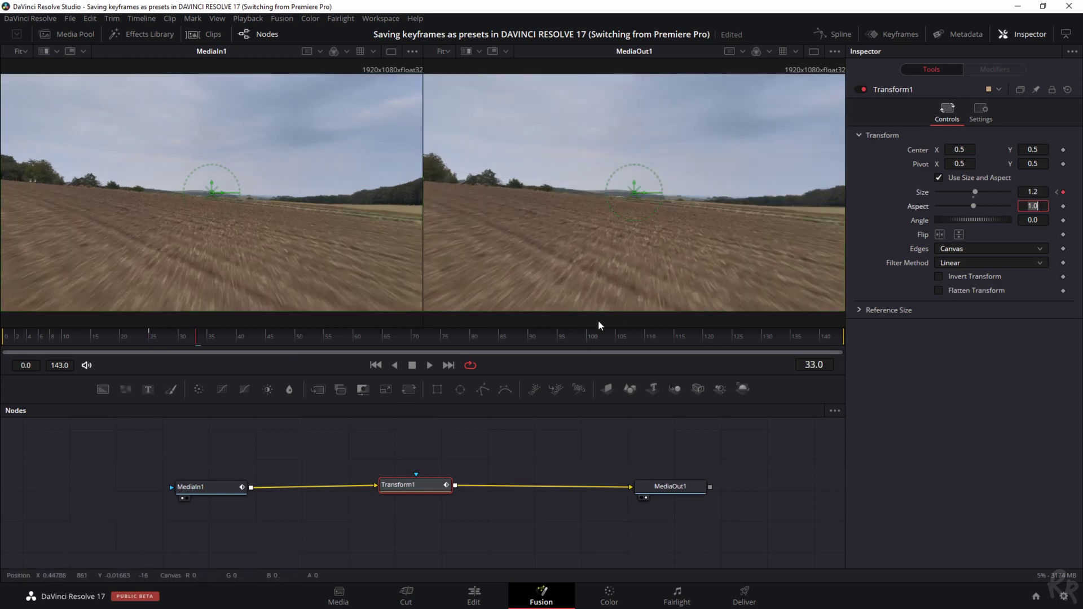
- Add a Size keyframe holding 1.2 on Transform1 at frame 100 and set the Size to 1 at frame 108
{"action": "left_click", "coordinate": [587, 338]}
{"action": "left_click_drag", "start_coordinate": [586, 338], "coordinate": [588, 341]}
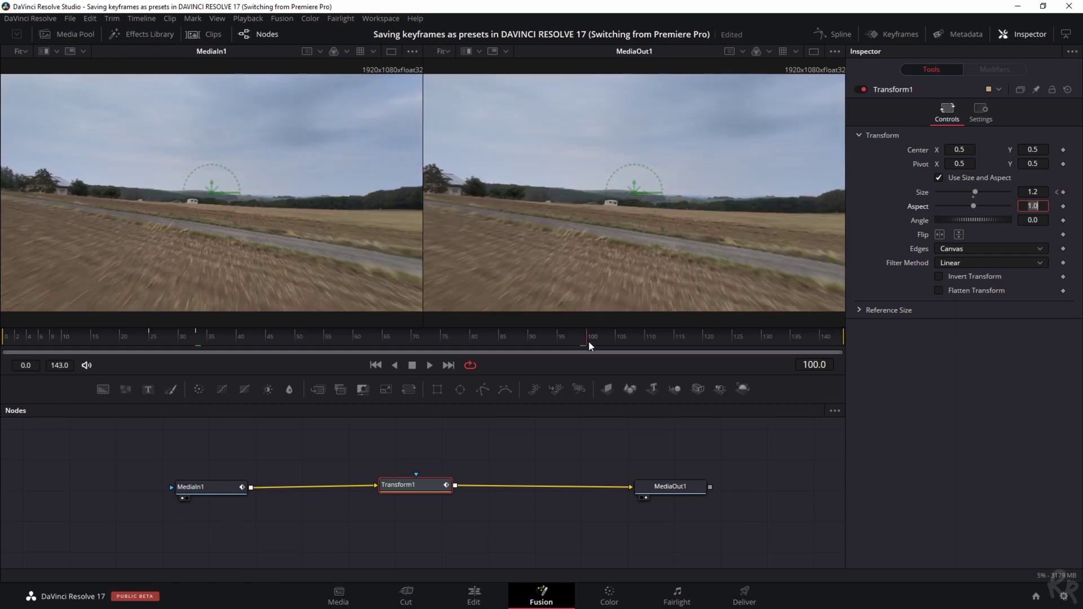
{"action": "left_click", "coordinate": [1064, 192]}
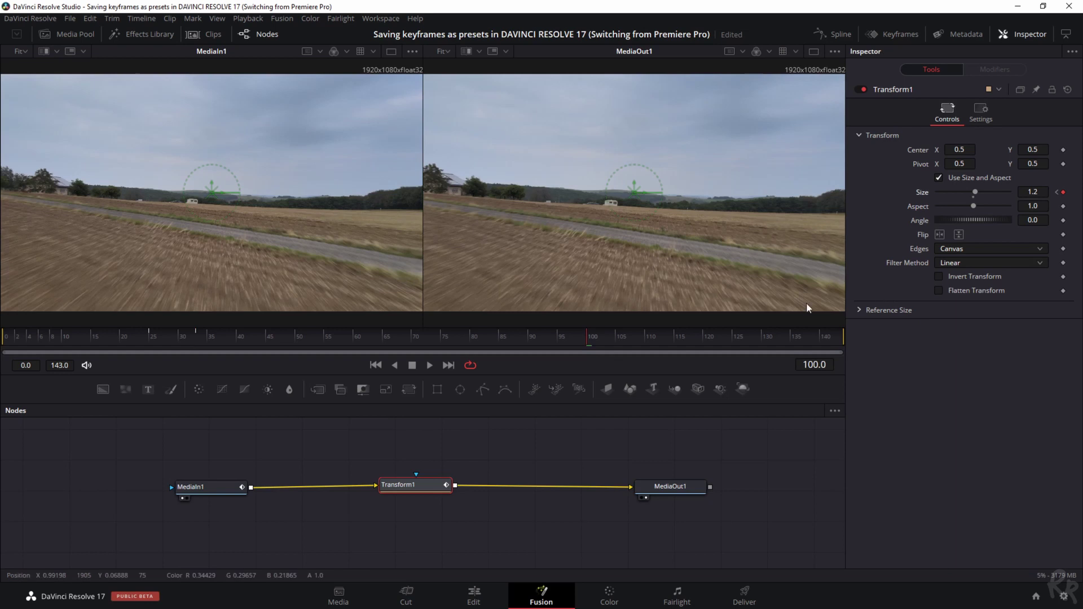
{"action": "key", "text": "Right"}
{"action": "key", "text": "Right"}
{"action": "key", "text": "Right"}
{"action": "key", "text": "Right"}
{"action": "key", "text": "Right"}
{"action": "key", "text": "Right"}
{"action": "key", "text": "Right"}
{"action": "key", "text": "Right"}
{"action": "left_click", "coordinate": [1032, 191]}
{"action": "type", "text": "1"}
{"action": "key", "text": "Tab"}
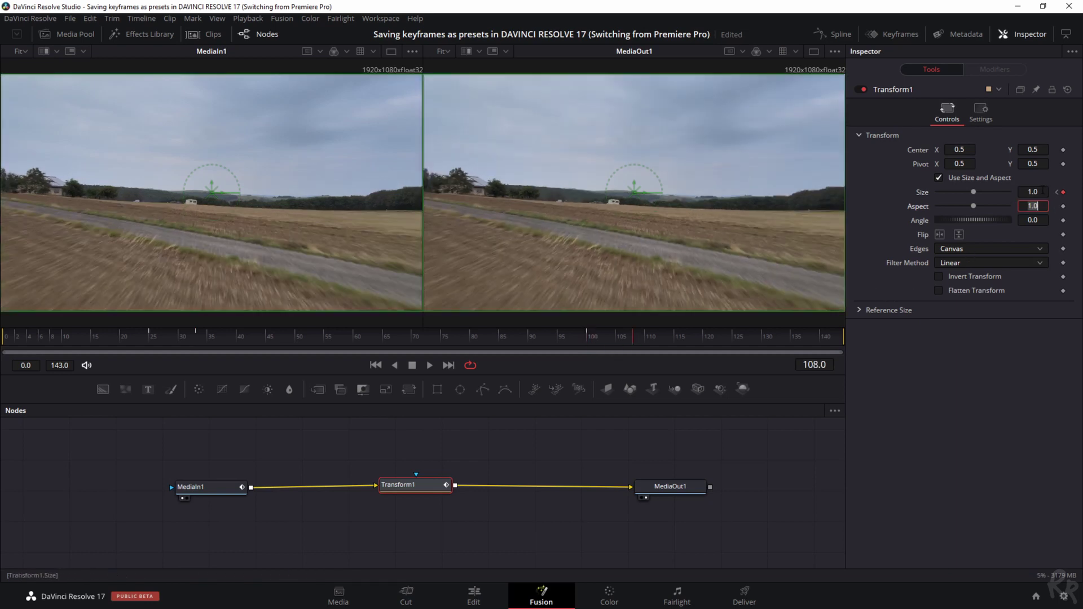
- Play the composition from frame 22 to check the Transform node's zoom in and out
{"action": "left_click", "coordinate": [133, 336]}
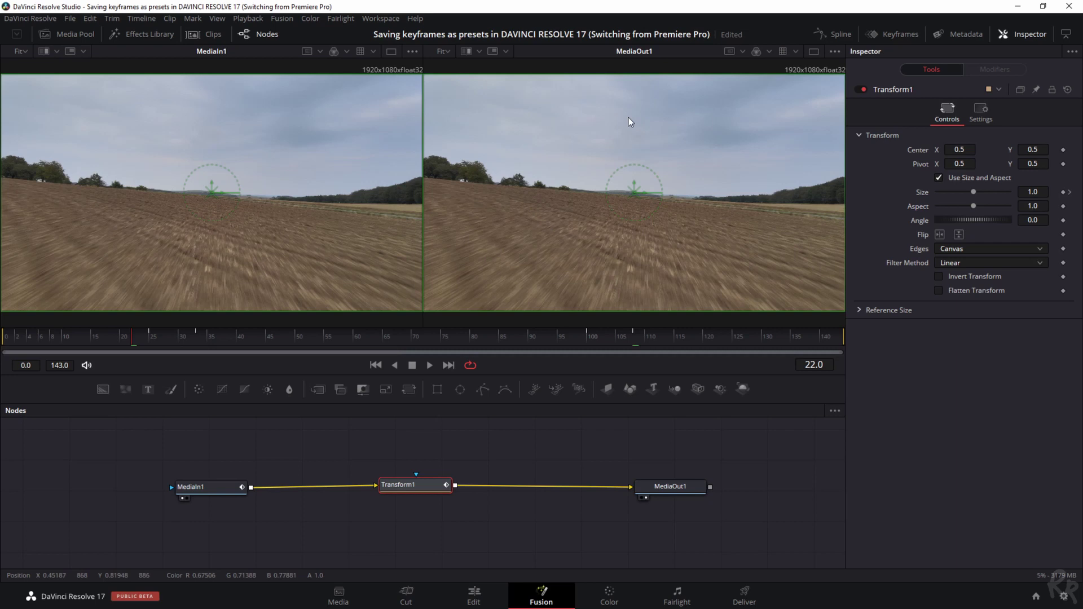
{"action": "key", "text": "space"}
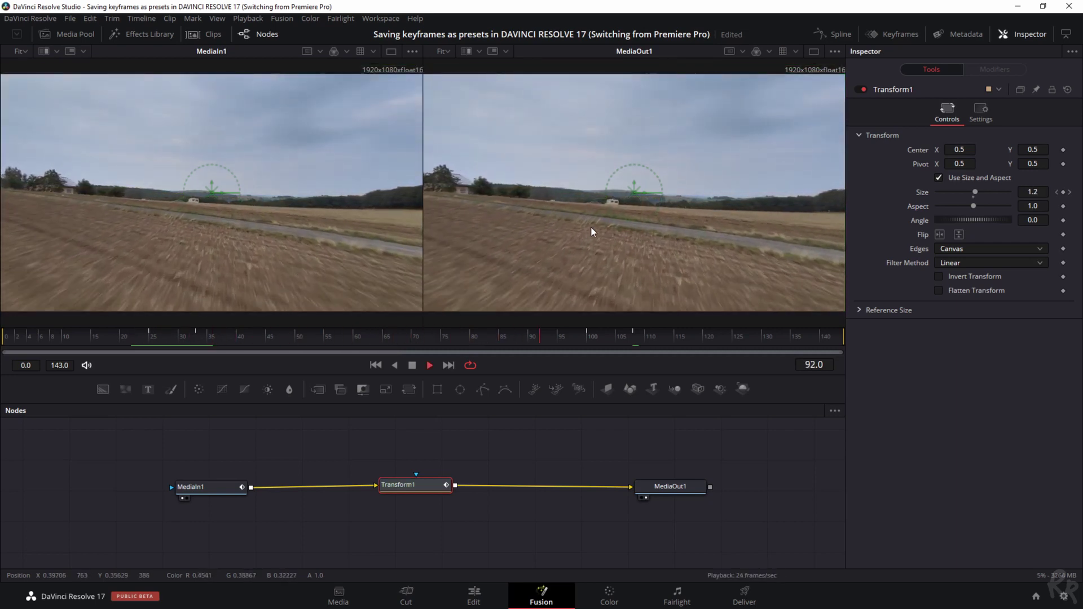
{"action": "key", "text": "space"}
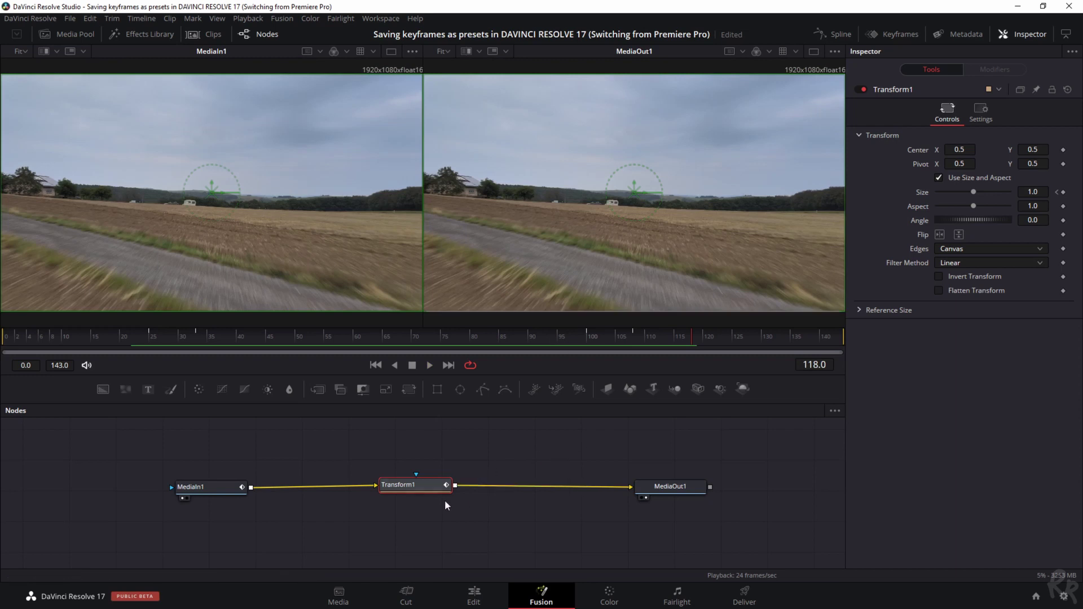
- Replace the keyframed Transform node with a fresh Transform node without keyframes between MediaIn1 and MediaOut1
{"action": "key", "text": "Delete"}
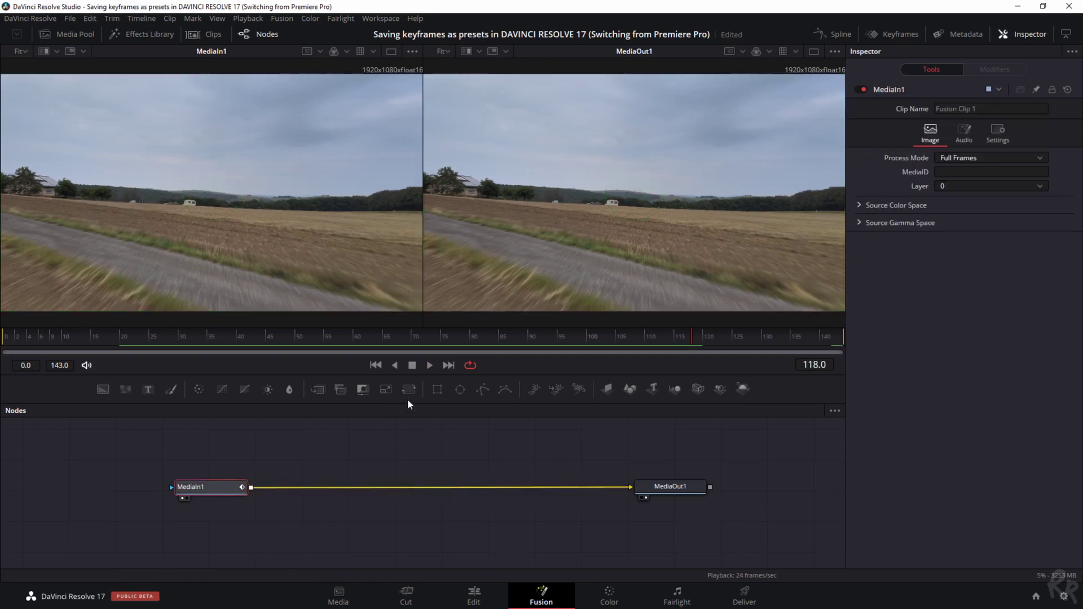
{"action": "key", "text": "ctrl+z"}
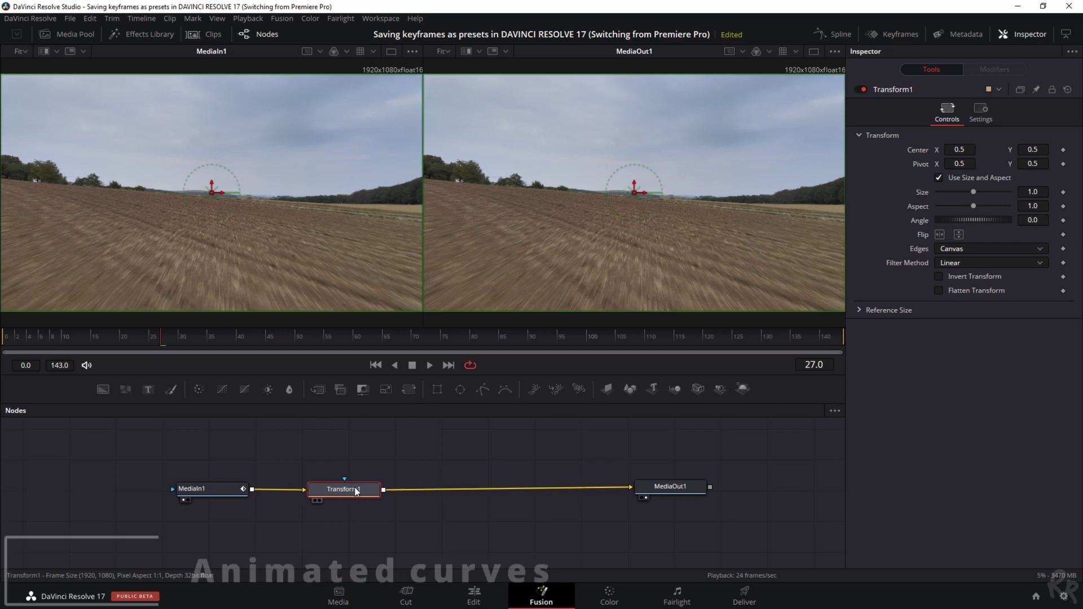
{"action": "left_click_drag", "start_coordinate": [348, 494], "coordinate": [387, 487]}
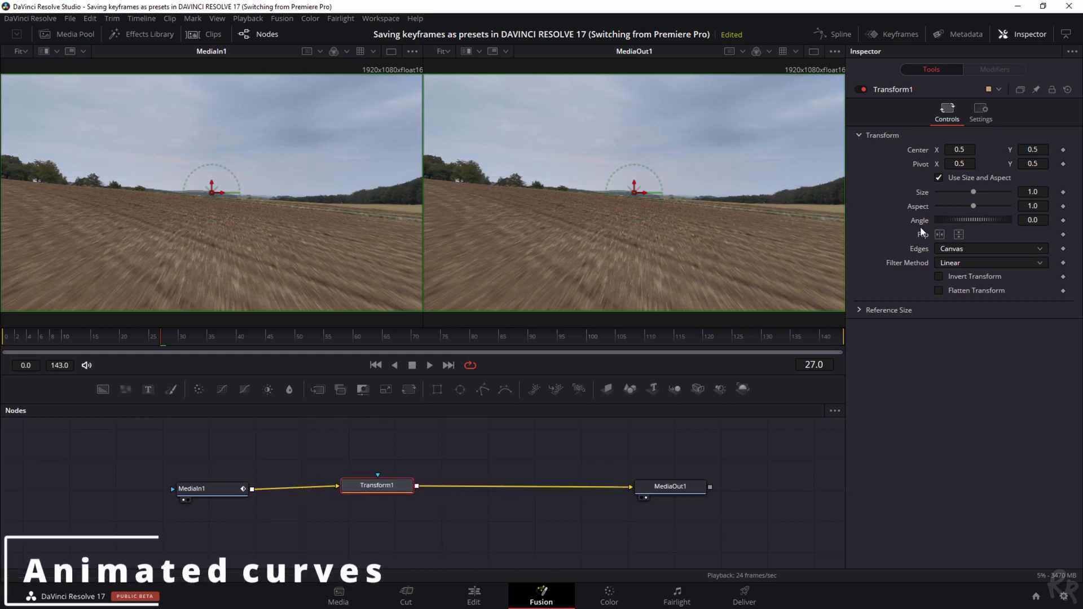
- Keyframe the Size of Transform1 at frame 0 and apply an Anim Curves modifier to it
{"action": "left_click_drag", "start_coordinate": [145, 345], "coordinate": [5, 346]}
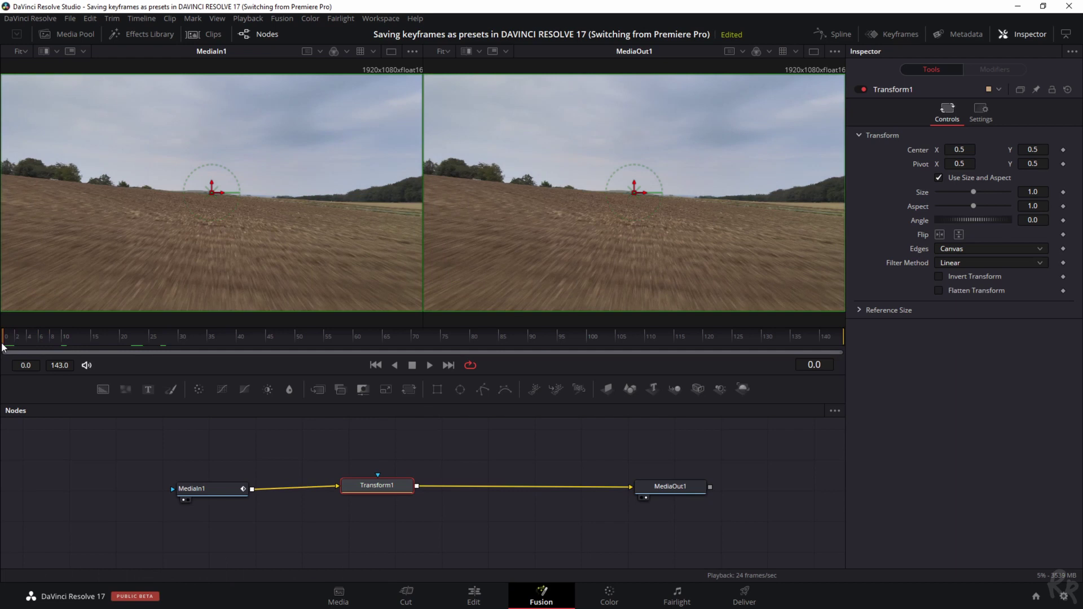
{"action": "left_click", "coordinate": [1062, 191]}
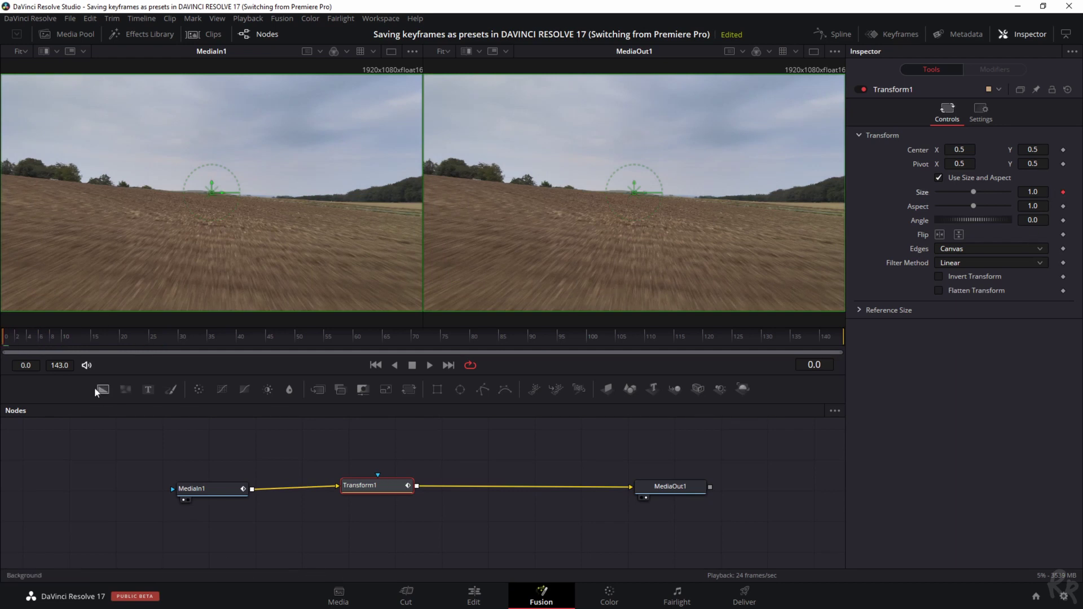
{"action": "right_click", "coordinate": [920, 191]}
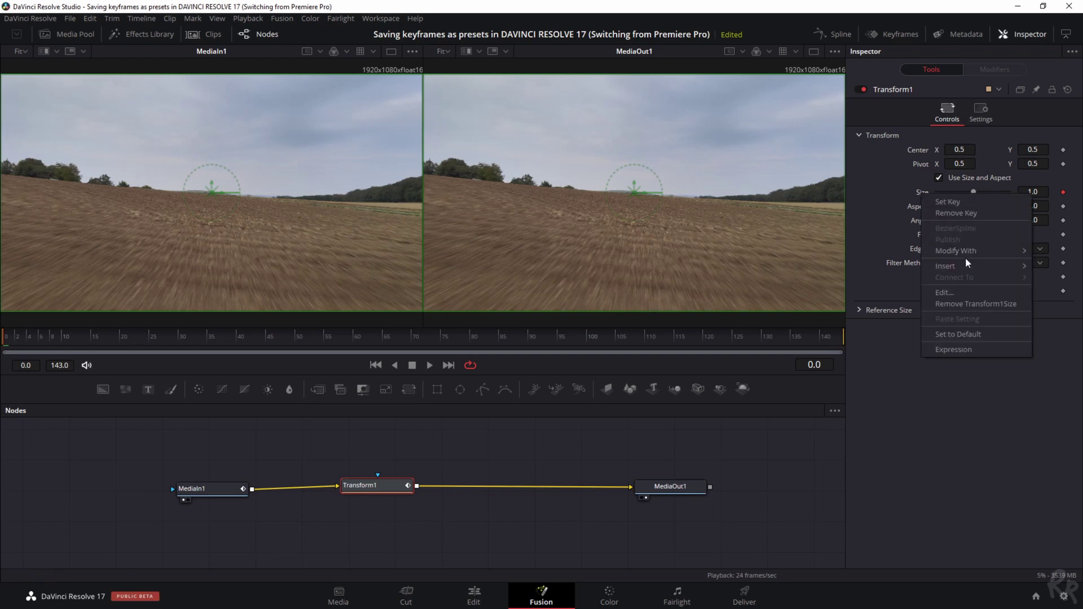
{"action": "mouse_move", "coordinate": [965, 265]}
{"action": "left_click", "coordinate": [803, 273]}
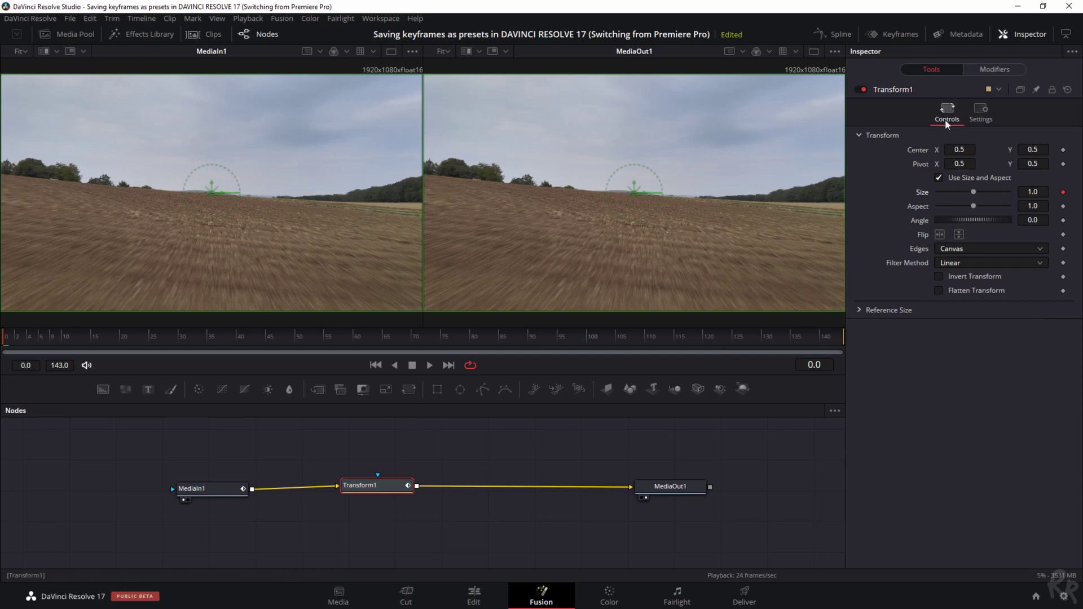
- Set the Input of the Anim Curves modifier on Transform1's Size to 0 at frame 0
{"action": "left_click", "coordinate": [991, 69]}
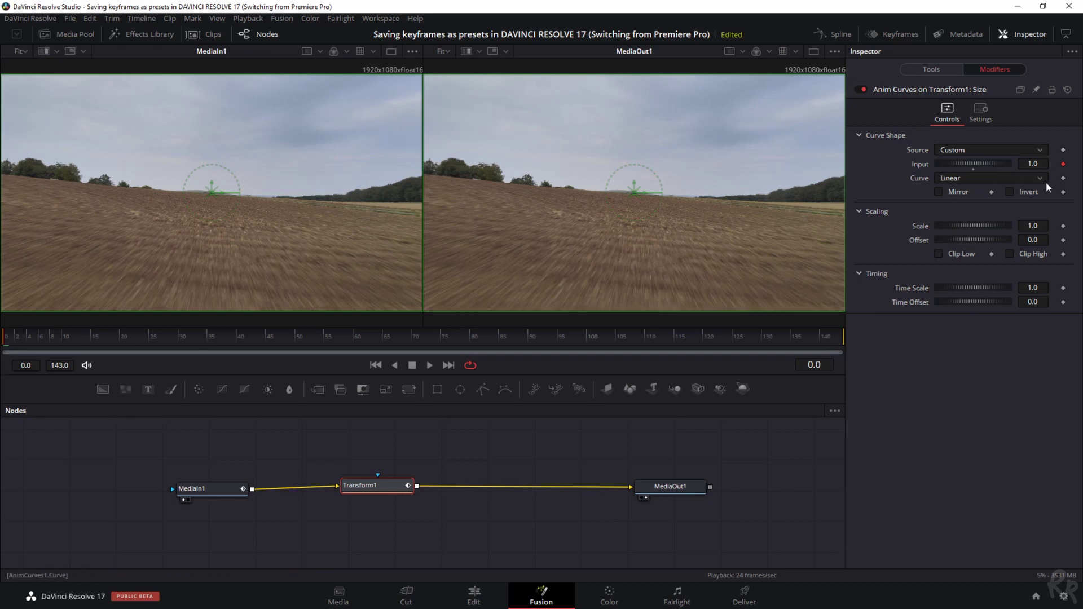
{"action": "left_click", "coordinate": [1035, 164]}
{"action": "type", "text": "0"}
{"action": "key", "text": "Tab"}
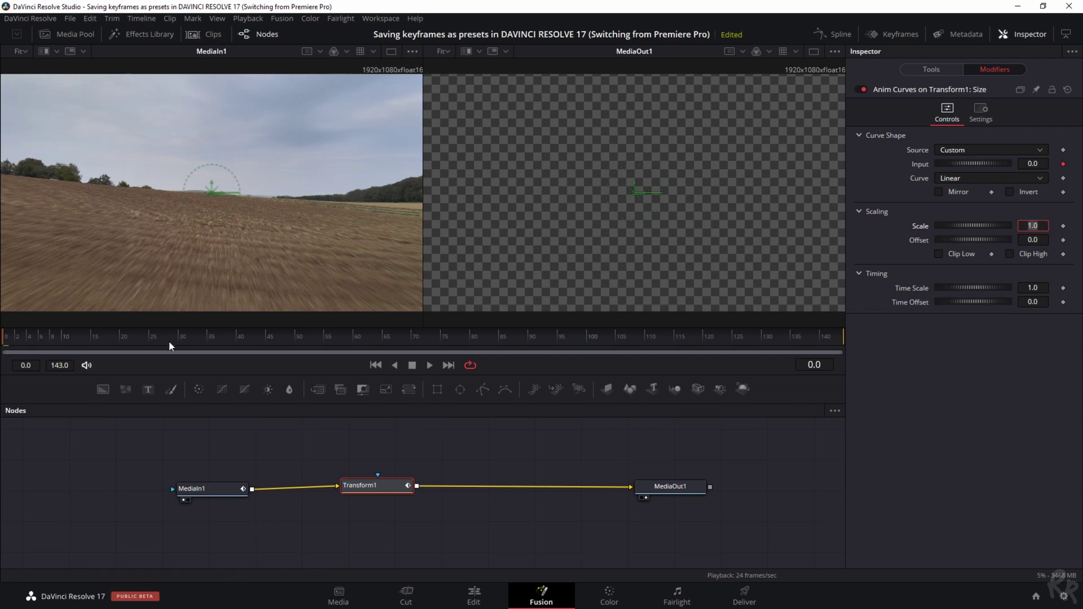
- Set the Anim Curves Input to 1.0 at frame 50 and play the composition from the start to check the scaling
{"action": "left_click", "coordinate": [151, 341]}
{"action": "left_click_drag", "start_coordinate": [151, 341], "coordinate": [298, 344]}
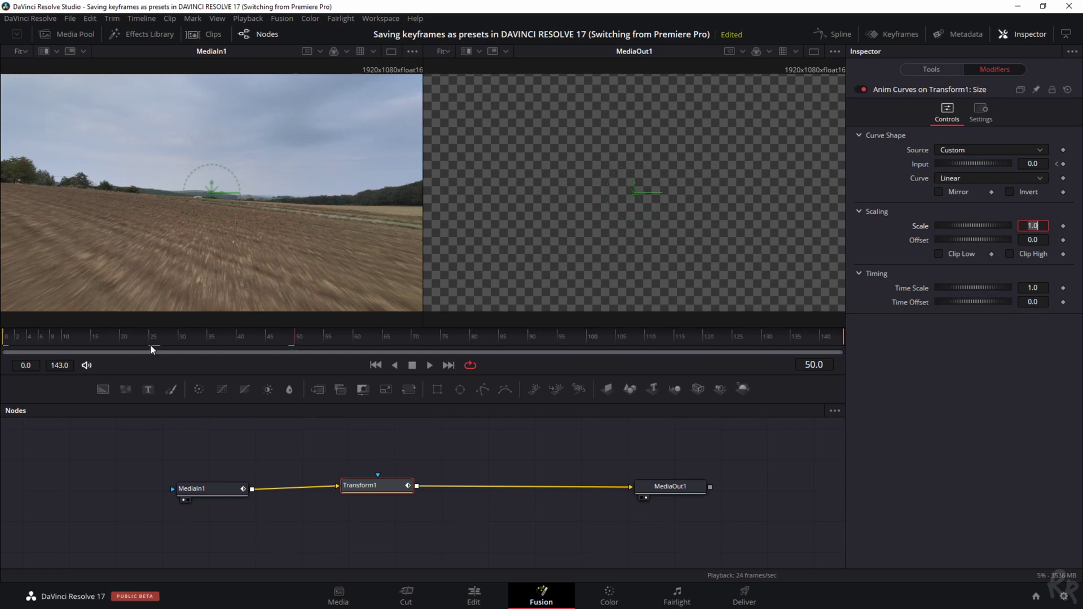
{"action": "left_click", "coordinate": [1042, 163]}
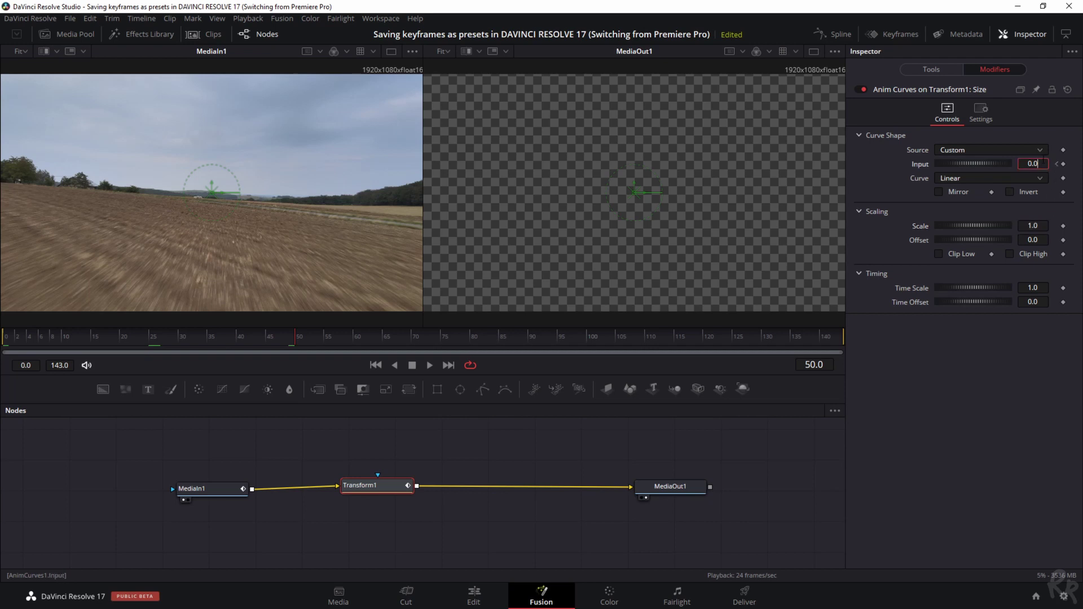
{"action": "key", "text": "Return"}
{"action": "key", "text": "space"}
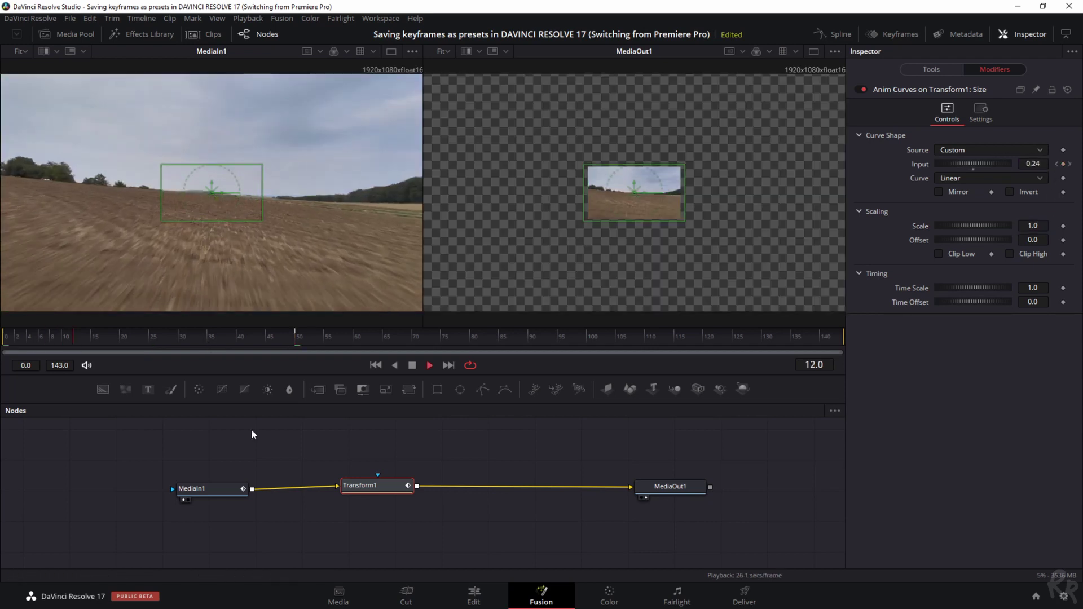
{"action": "key", "text": "space"}
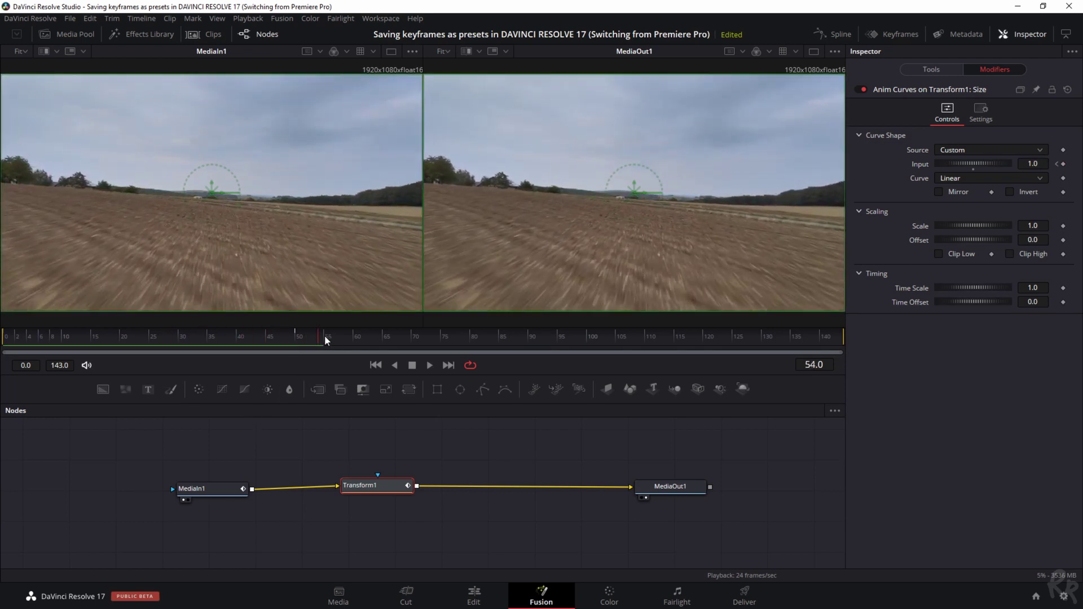
- Set the Anim Curves curve to Easing with Elastic in and out and Mirror enabled, and play from frame 0 to check it
{"action": "left_click_drag", "start_coordinate": [317, 333], "coordinate": [294, 337]}
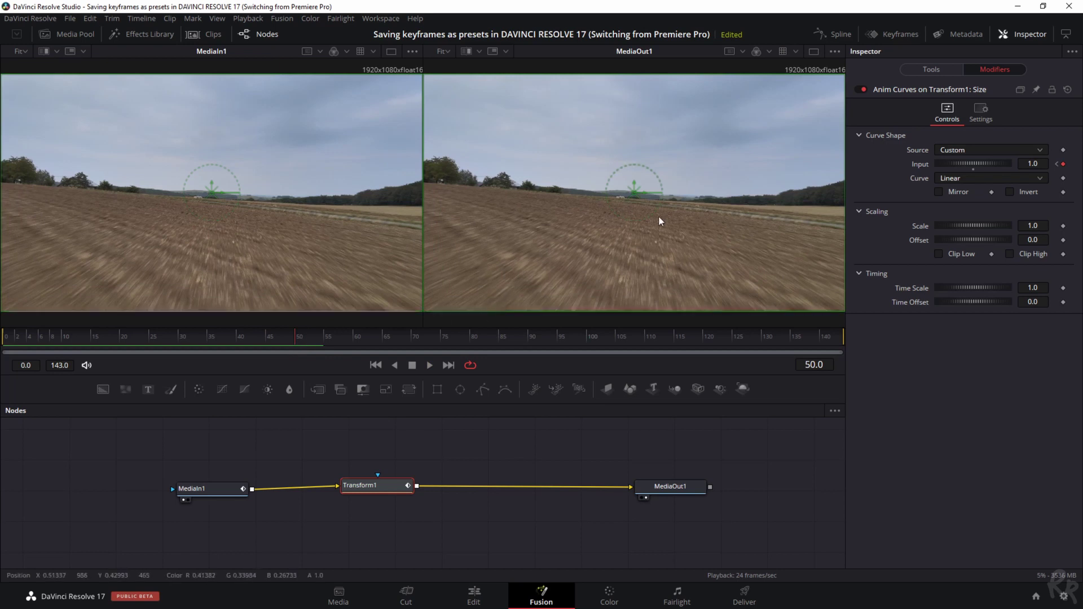
{"action": "left_click", "coordinate": [959, 178]}
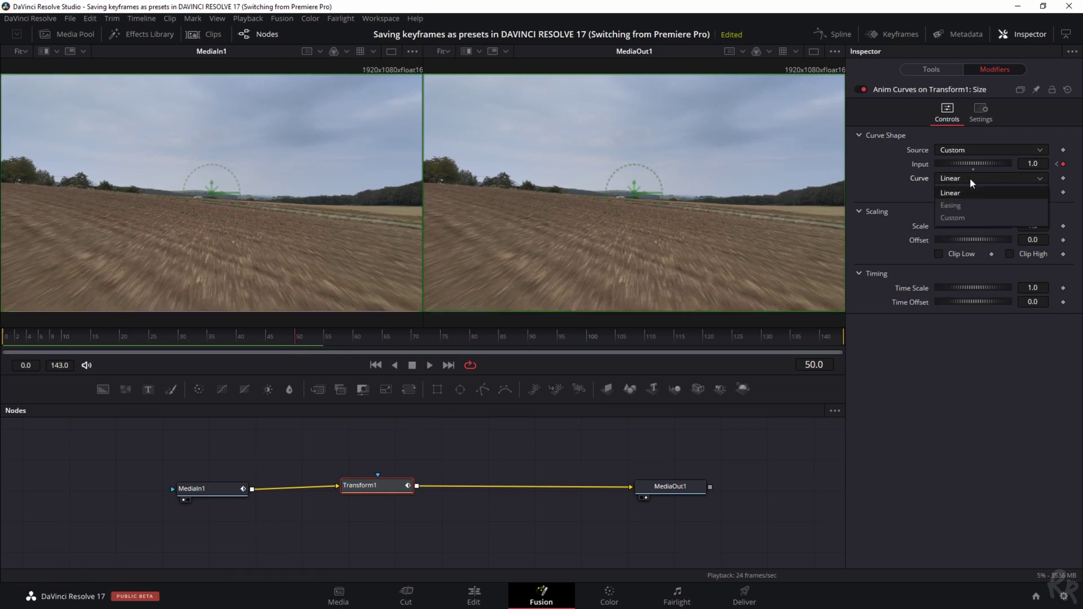
{"action": "left_click", "coordinate": [954, 205]}
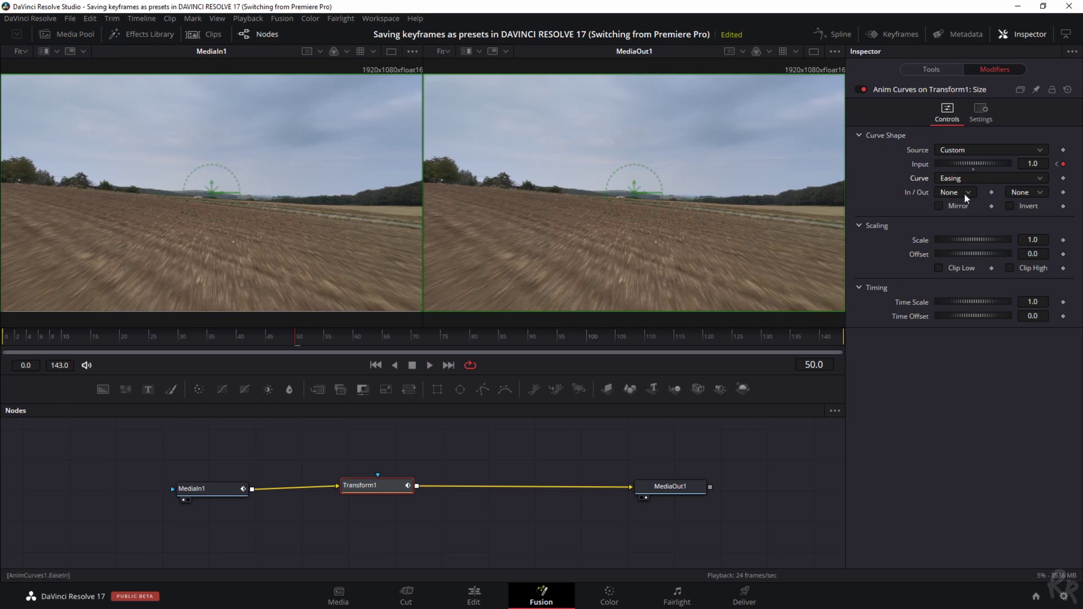
{"action": "left_click", "coordinate": [962, 194]}
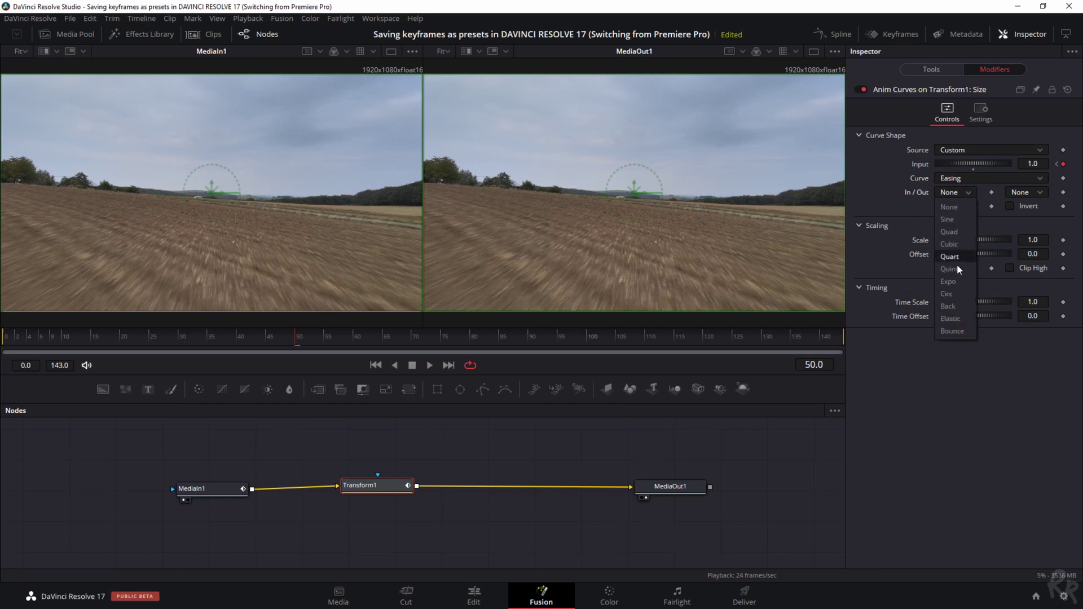
{"action": "left_click", "coordinate": [955, 320]}
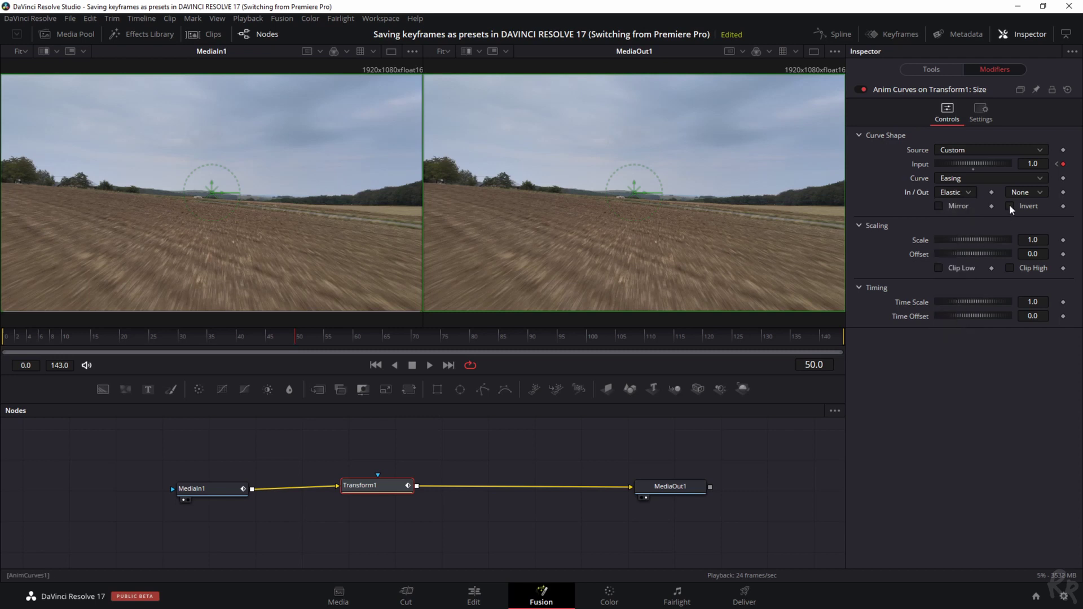
{"action": "left_click", "coordinate": [1024, 194]}
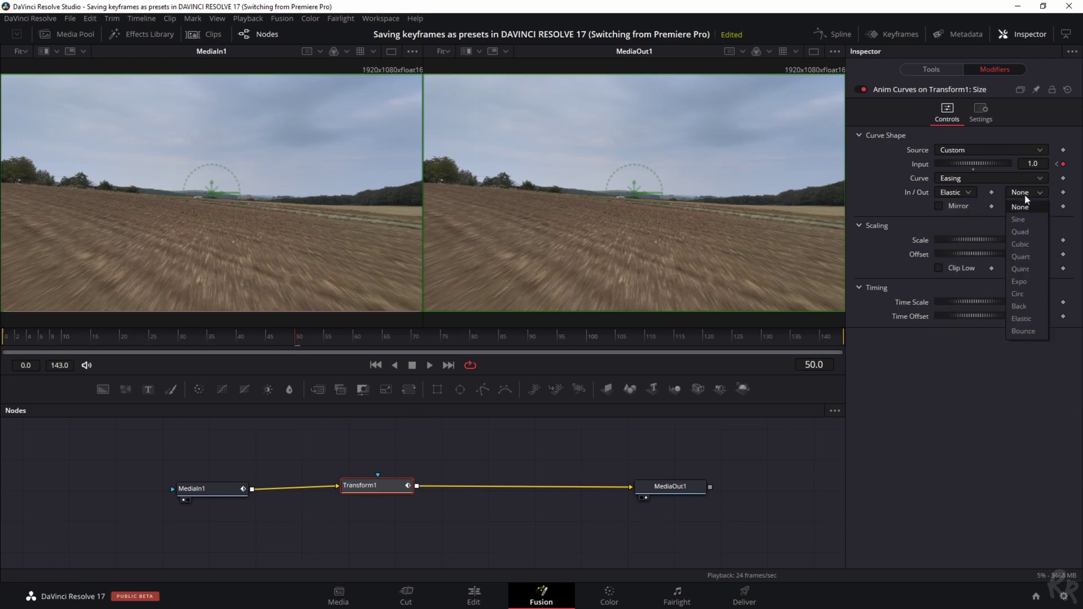
{"action": "left_click", "coordinate": [1022, 319]}
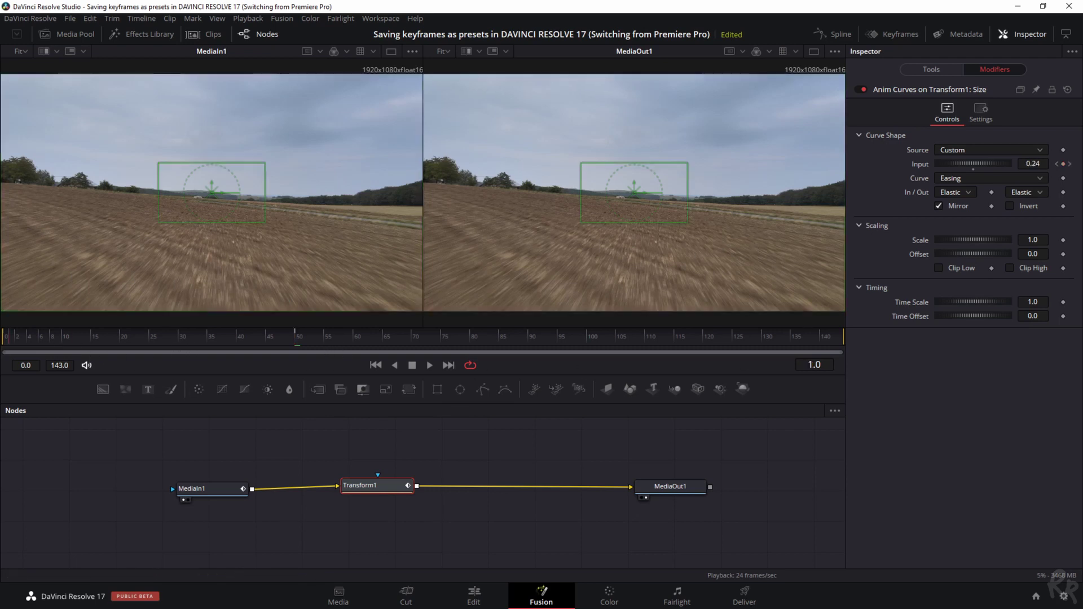
{"action": "left_click", "coordinate": [5, 336]}
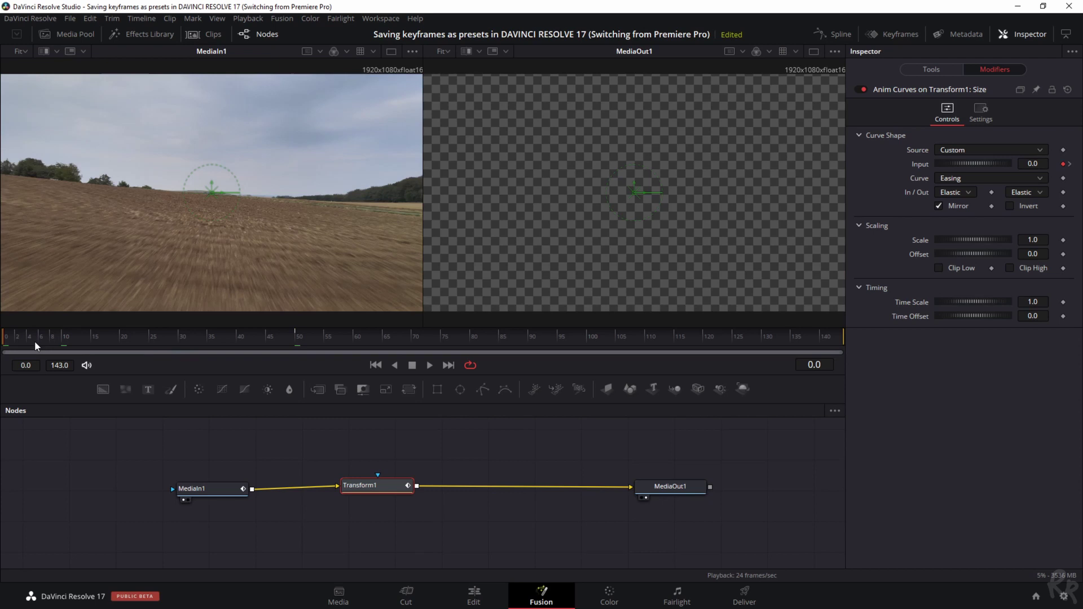
{"action": "key", "text": "space"}
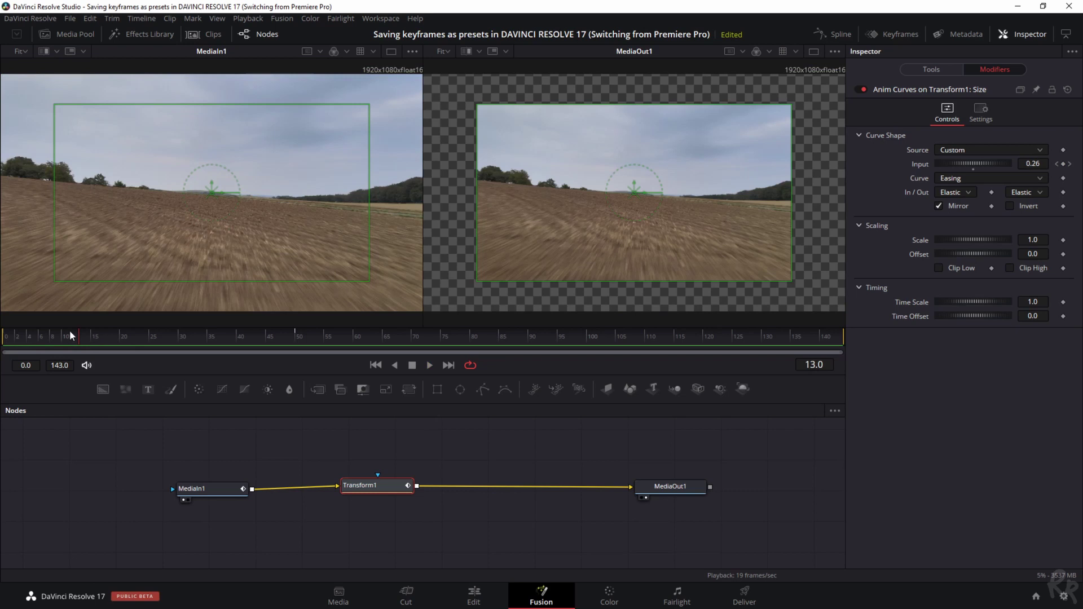
- Set the Anim Curves scaling Offset to 1.0 and play the composition from the start to check the zoom
{"action": "left_click_drag", "start_coordinate": [71, 336], "coordinate": [6, 336]}
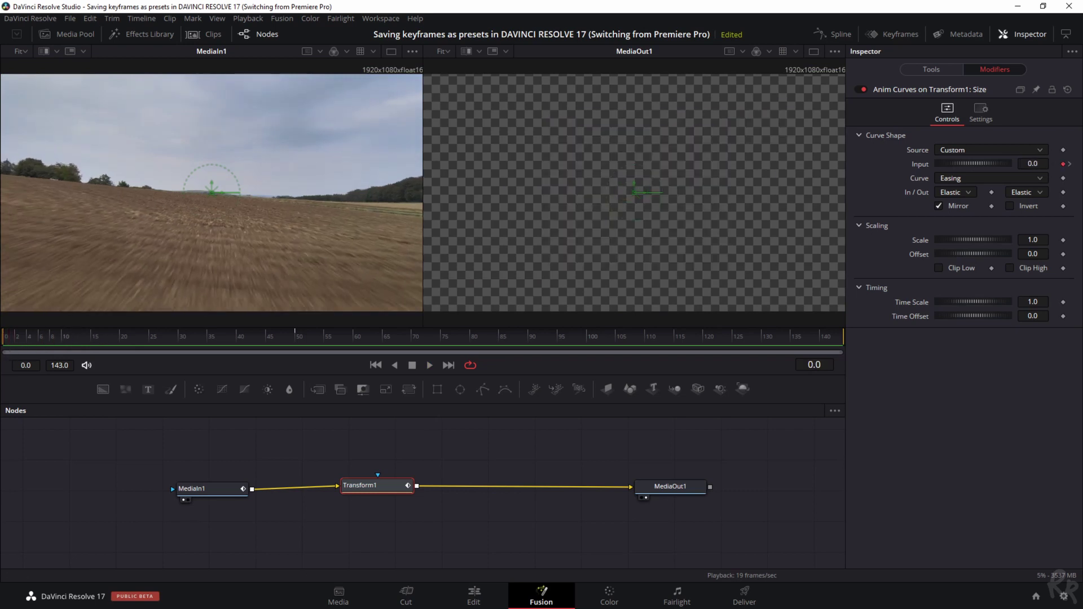
{"action": "left_click", "coordinate": [1035, 254]}
{"action": "type", "text": "1"}
{"action": "key", "text": "Tab"}
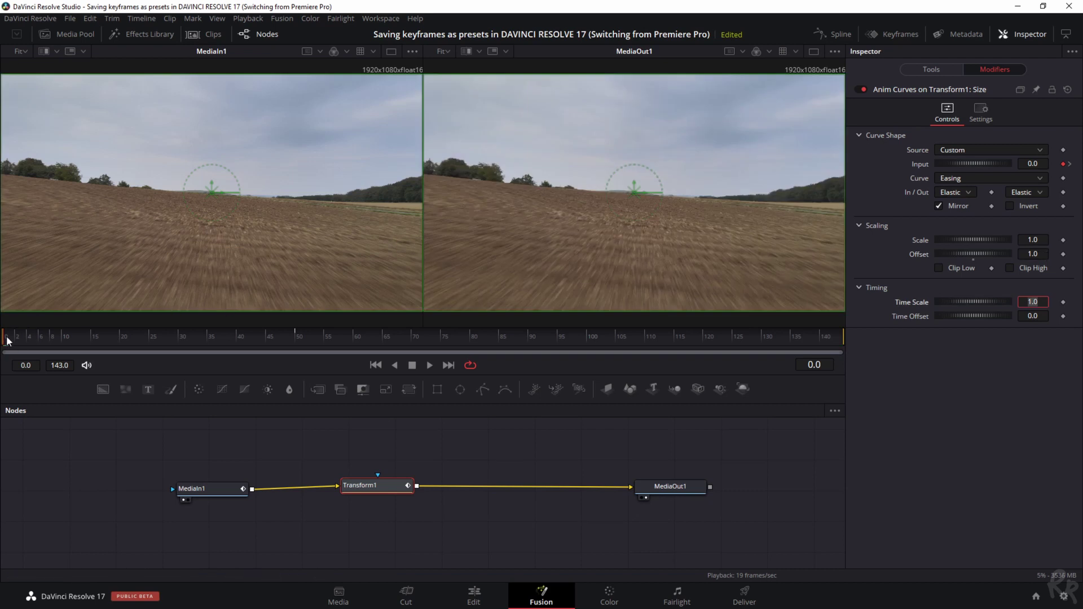
{"action": "key", "text": "space"}
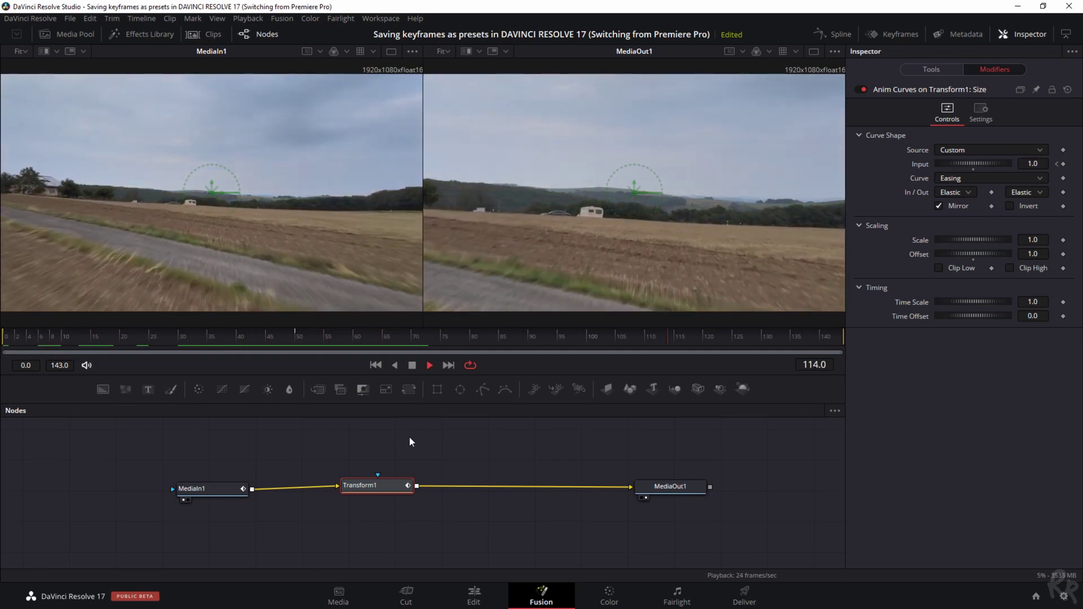
{"action": "key", "text": "space"}
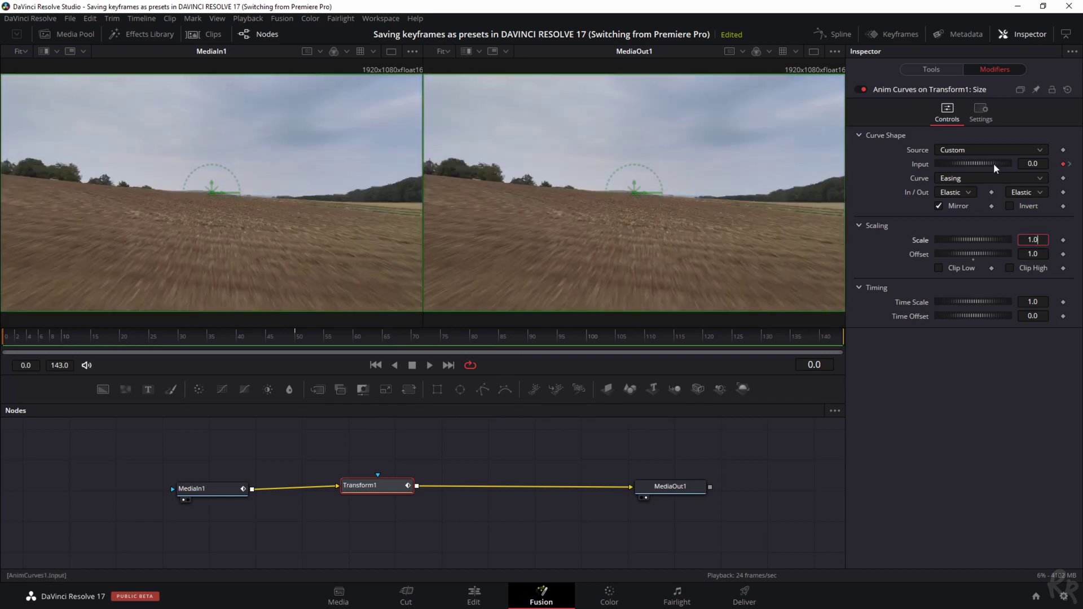
- Change both the in and out easing of the Anim Curves modifier to Back and play the composition to check the motion
{"action": "left_click", "coordinate": [962, 193]}
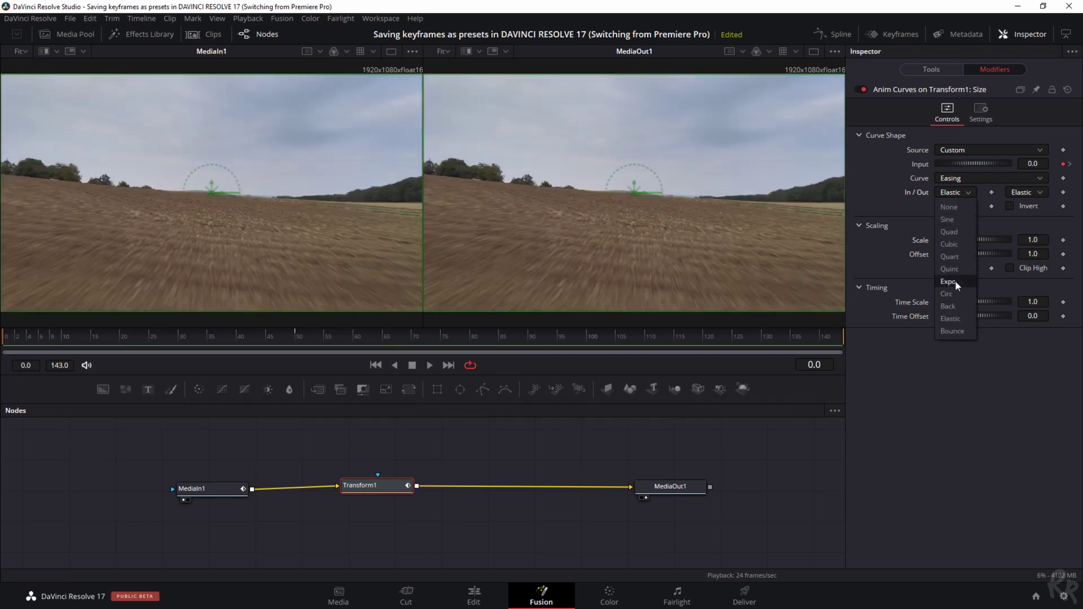
{"action": "left_click", "coordinate": [960, 307]}
{"action": "left_click", "coordinate": [1027, 193]}
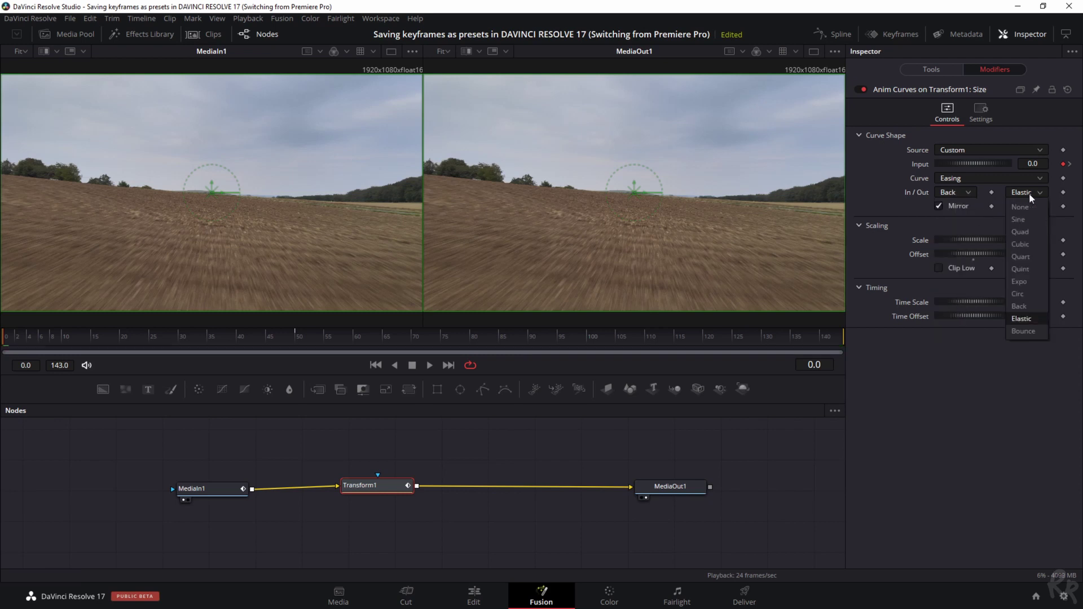
{"action": "left_click", "coordinate": [1034, 307]}
{"action": "left_click", "coordinate": [133, 334]}
{"action": "key", "text": "space"}
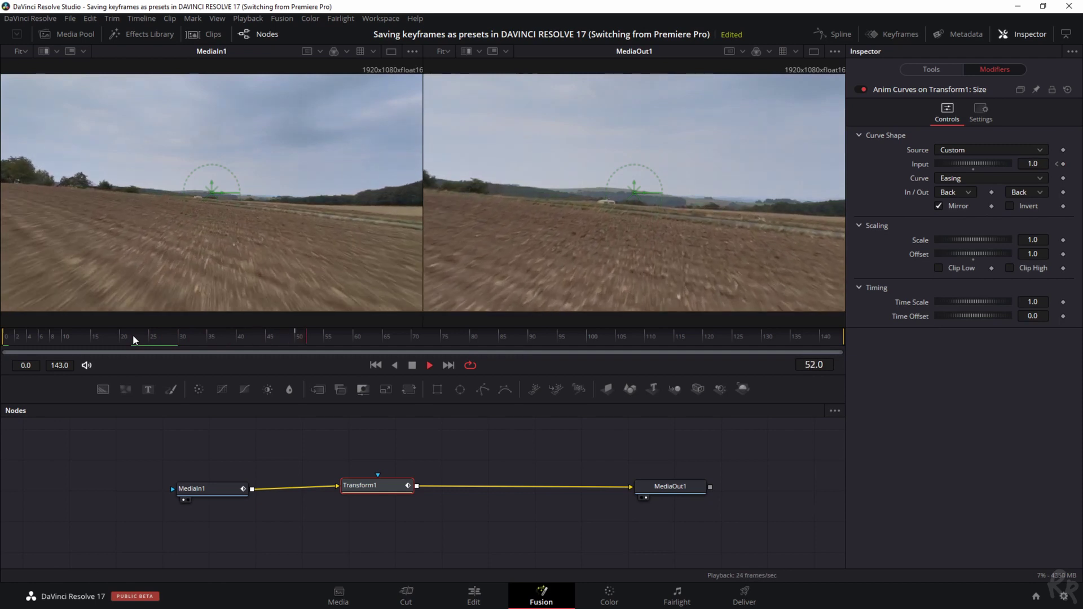
{"action": "left_click", "coordinate": [48, 342]}
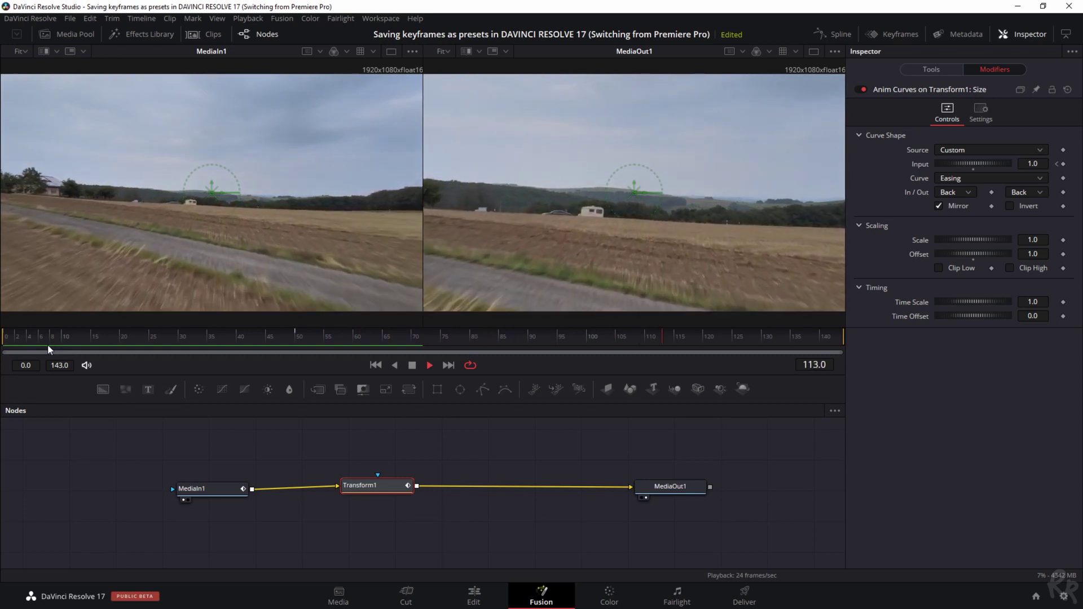
{"action": "key", "text": "space"}
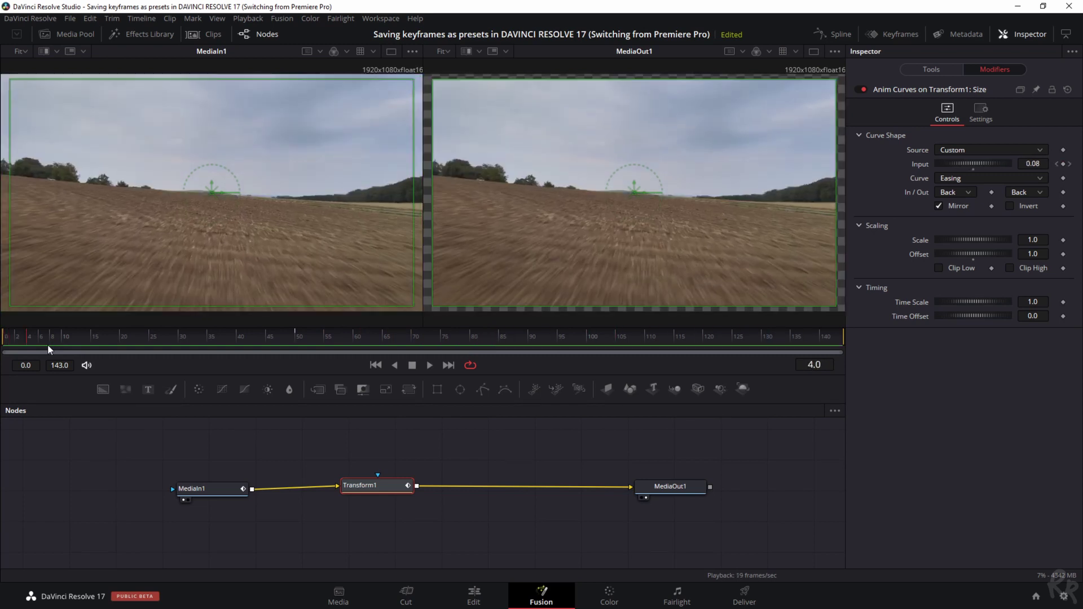
- Set the Anim Curves Scale to 0.5 and play the composition from frame 0 to check the reduced zoom
{"action": "left_click_drag", "start_coordinate": [47, 339], "coordinate": [4, 339]}
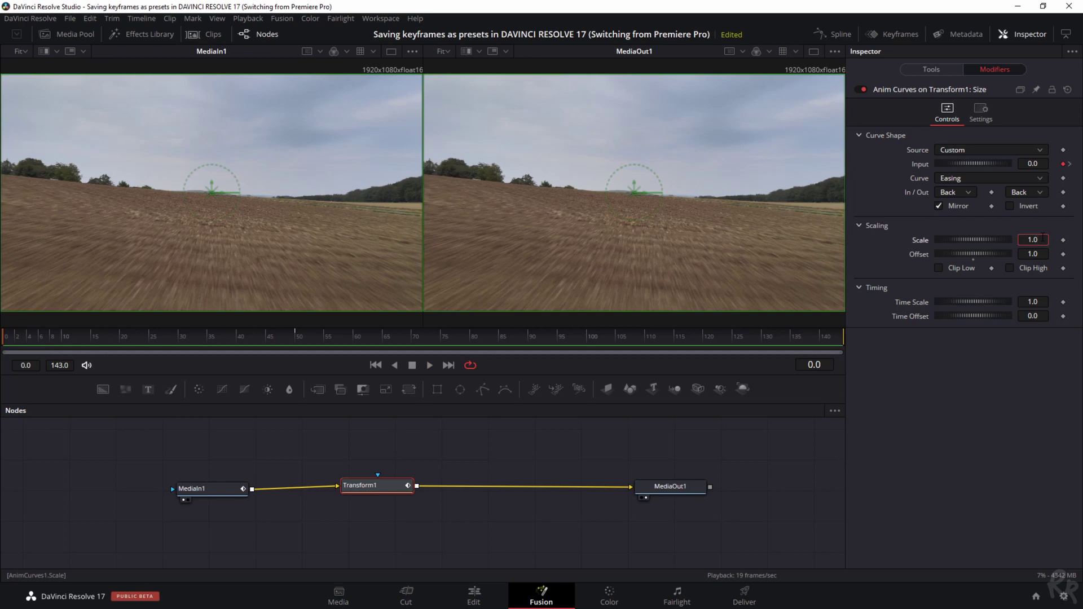
{"action": "key", "text": "Tab"}
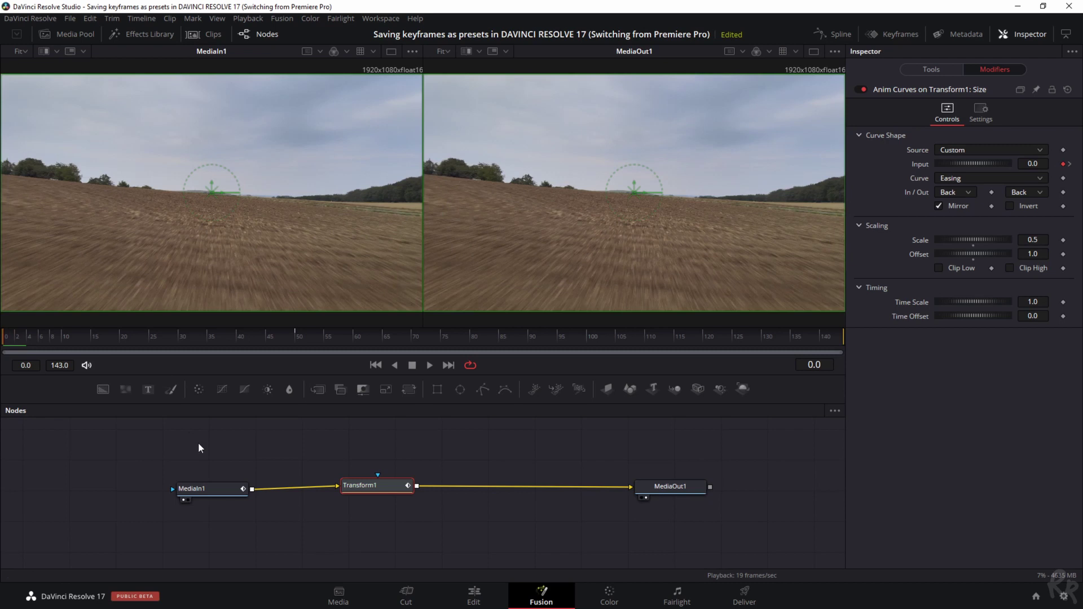
{"action": "key", "text": "space"}
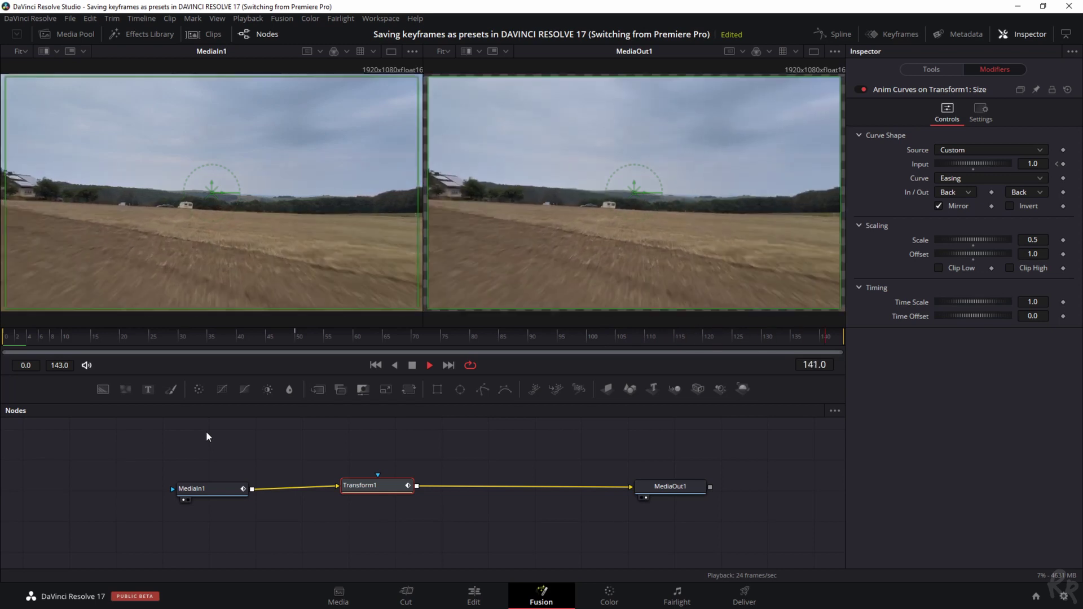
{"action": "key", "text": "space"}
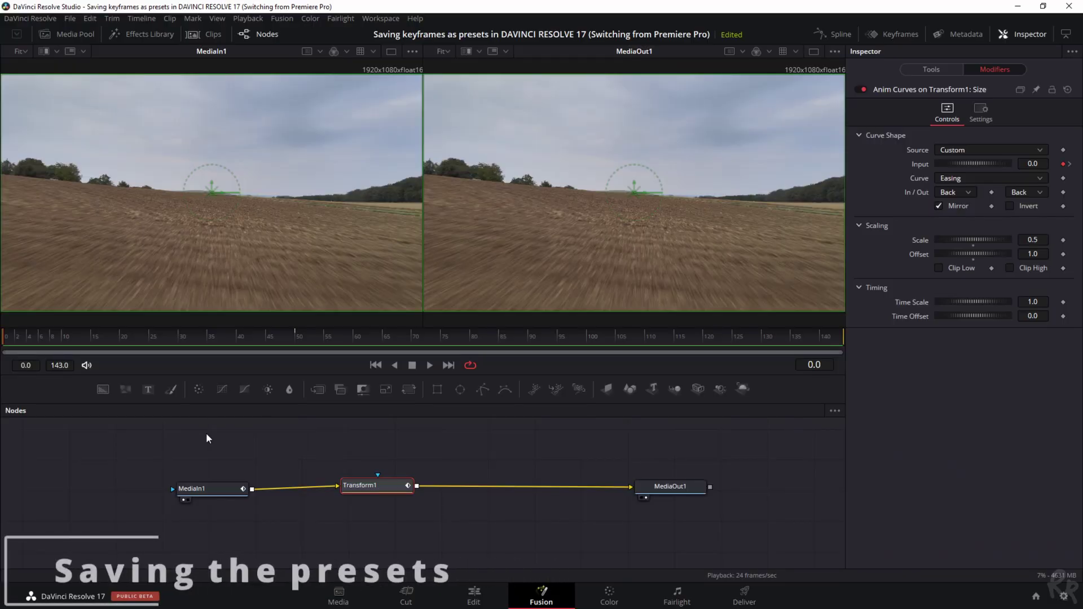
- Create a macro named Zoomtutorial from the Transform1 node and include its Size control in the export
{"action": "left_click", "coordinate": [364, 486]}
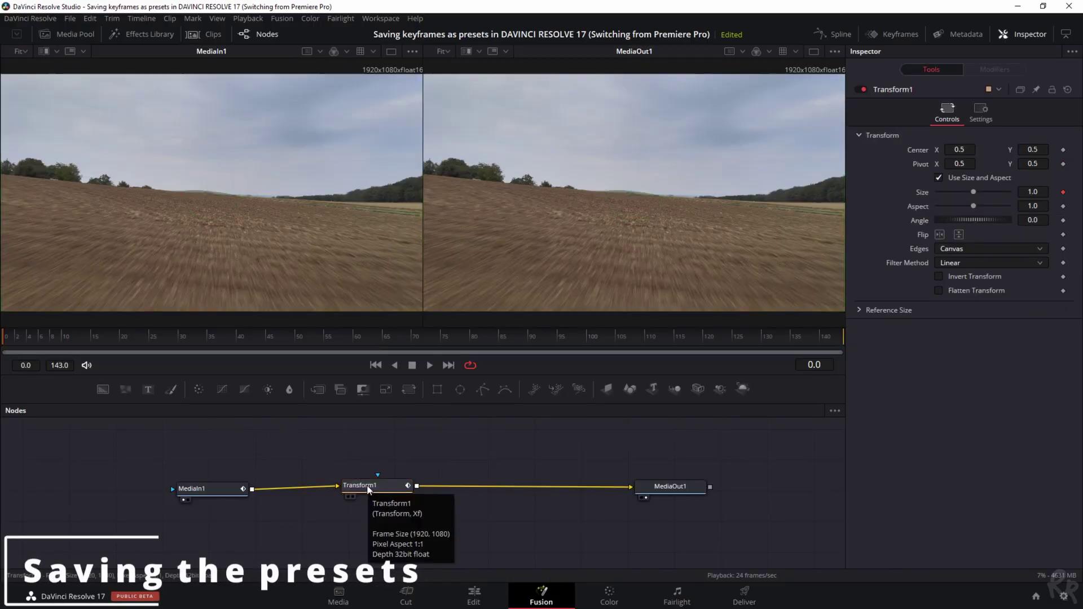
{"action": "right_click", "coordinate": [368, 488]}
{"action": "mouse_move", "coordinate": [426, 297]}
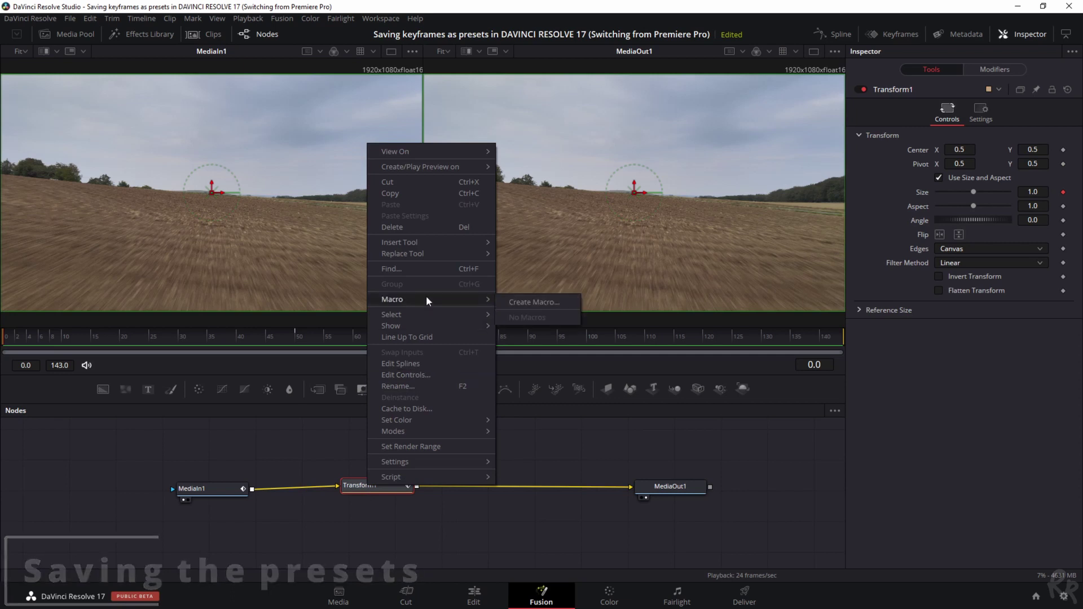
{"action": "left_click", "coordinate": [550, 301]}
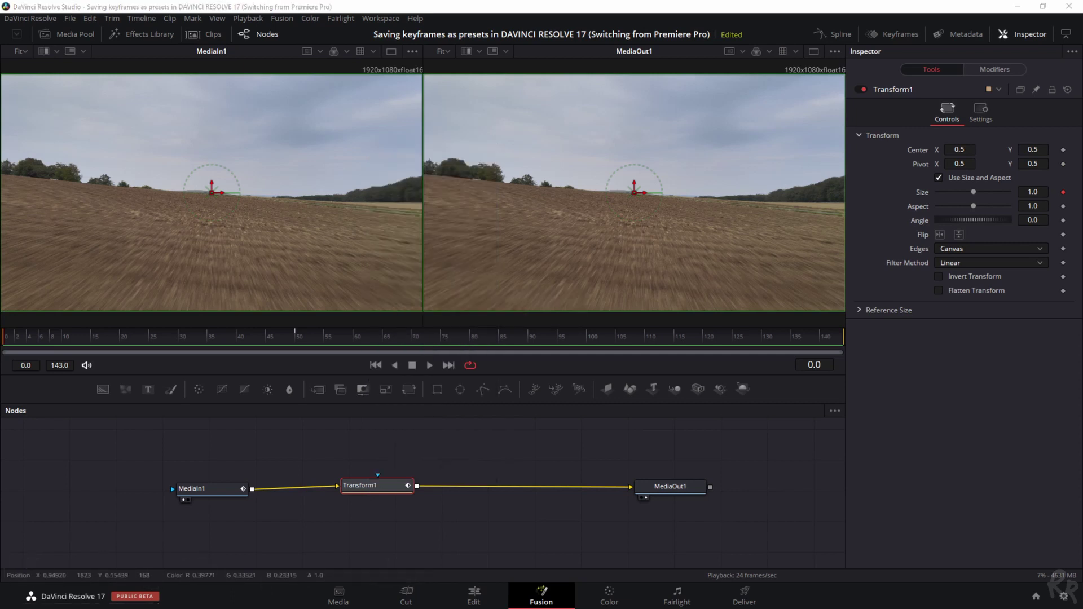
{"action": "left_click_drag", "start_coordinate": [534, 104], "coordinate": [441, 101]}
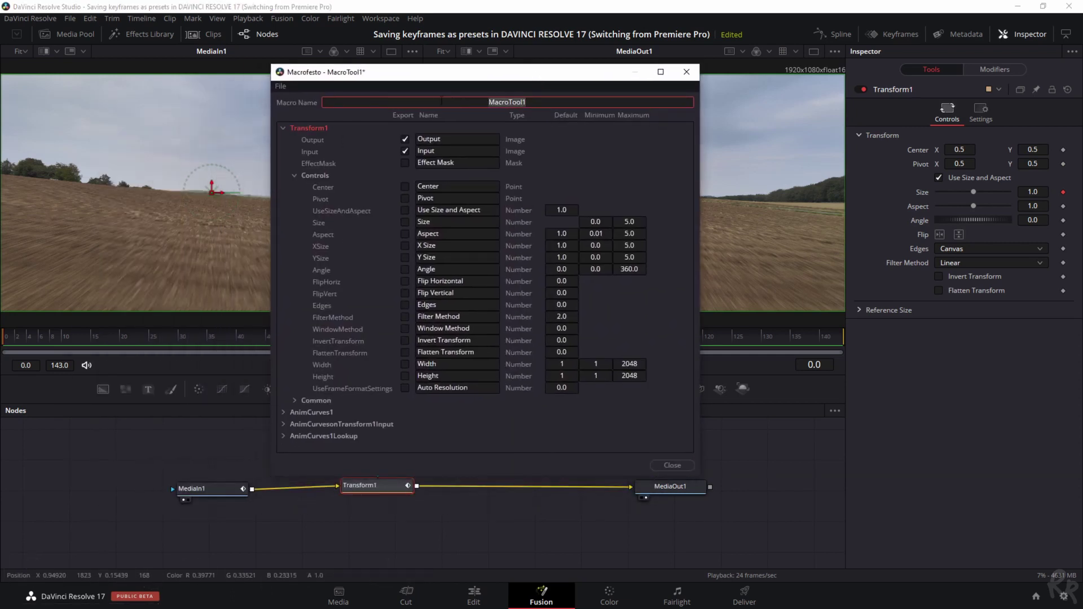
{"action": "type", "text": "Zoomtutorial"}
{"action": "left_click", "coordinate": [405, 151]}
{"action": "left_click", "coordinate": [404, 223]}
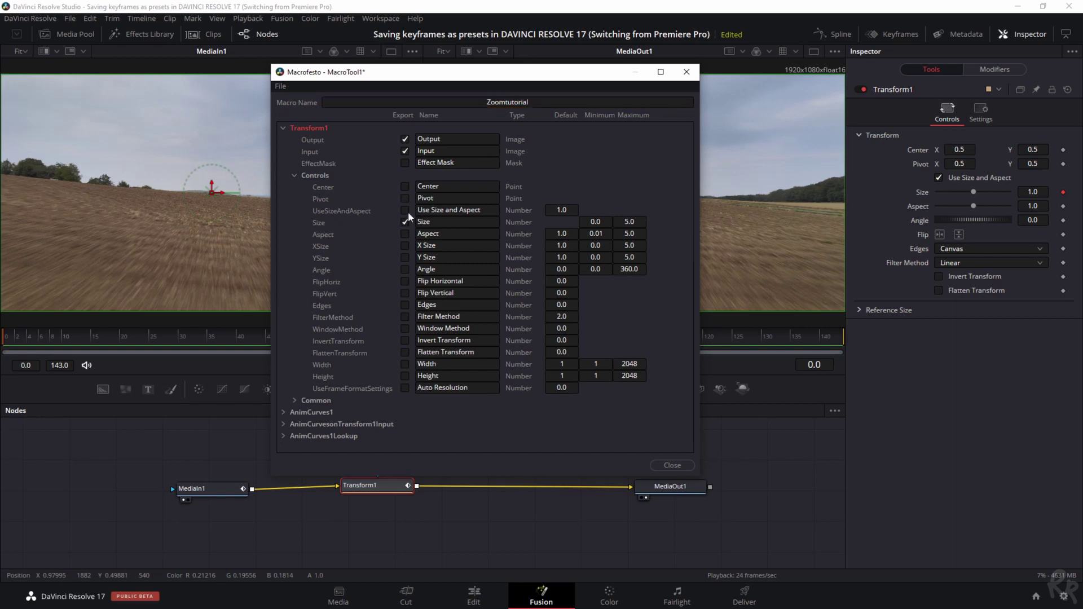
- Include the AnimCurves1 Input, Curve, In / Out, Out, Scale and Offset controls in the macro export
{"action": "left_click", "coordinate": [283, 128]}
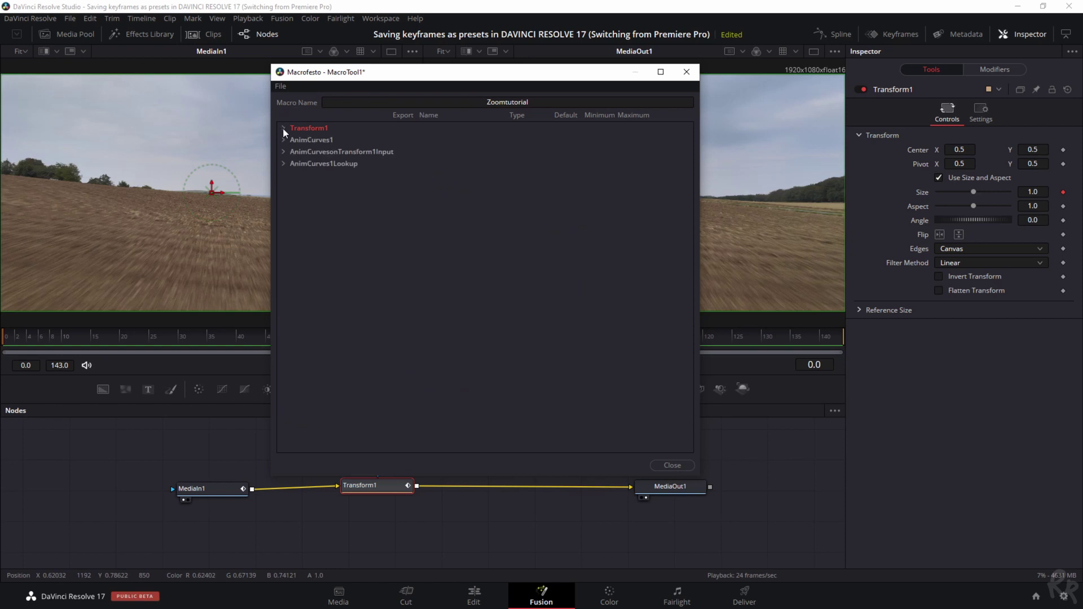
{"action": "left_click", "coordinate": [283, 139]}
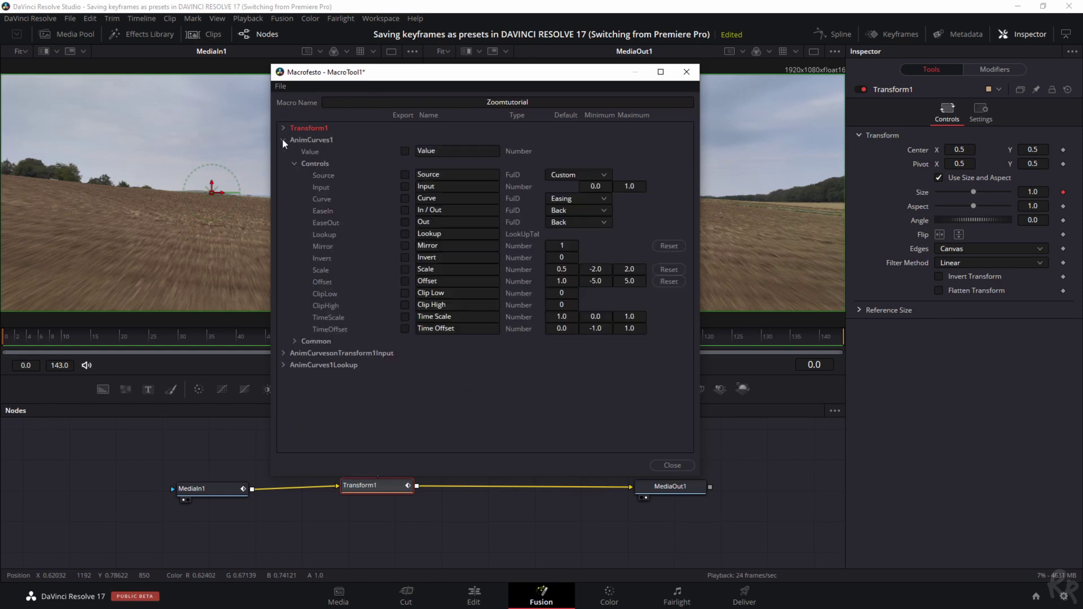
{"action": "left_click", "coordinate": [994, 68]}
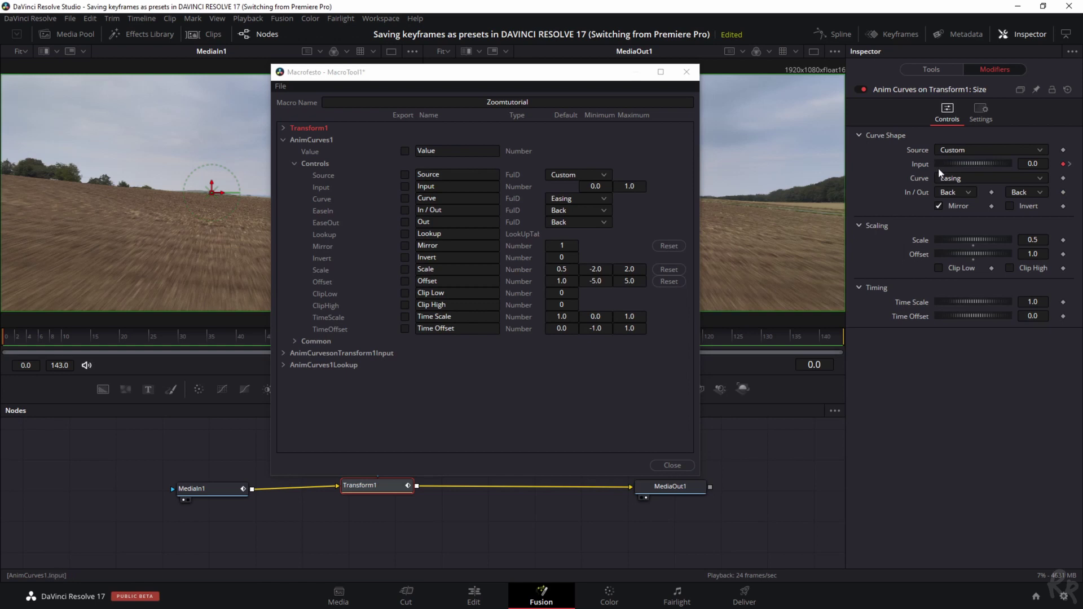
{"action": "left_click", "coordinate": [404, 186]}
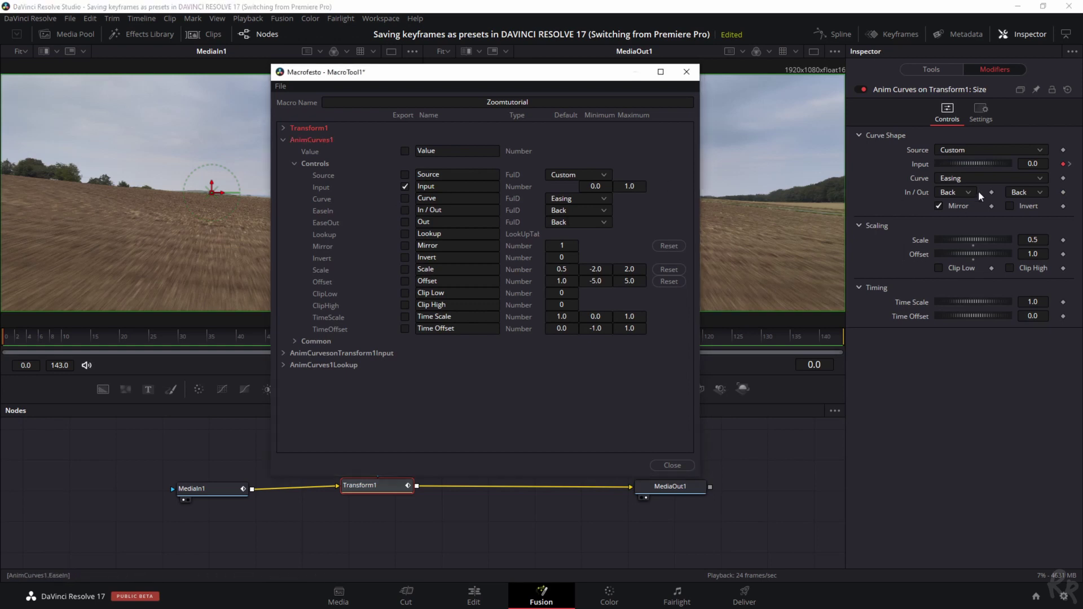
{"action": "left_click", "coordinate": [404, 210]}
{"action": "left_click", "coordinate": [404, 222]}
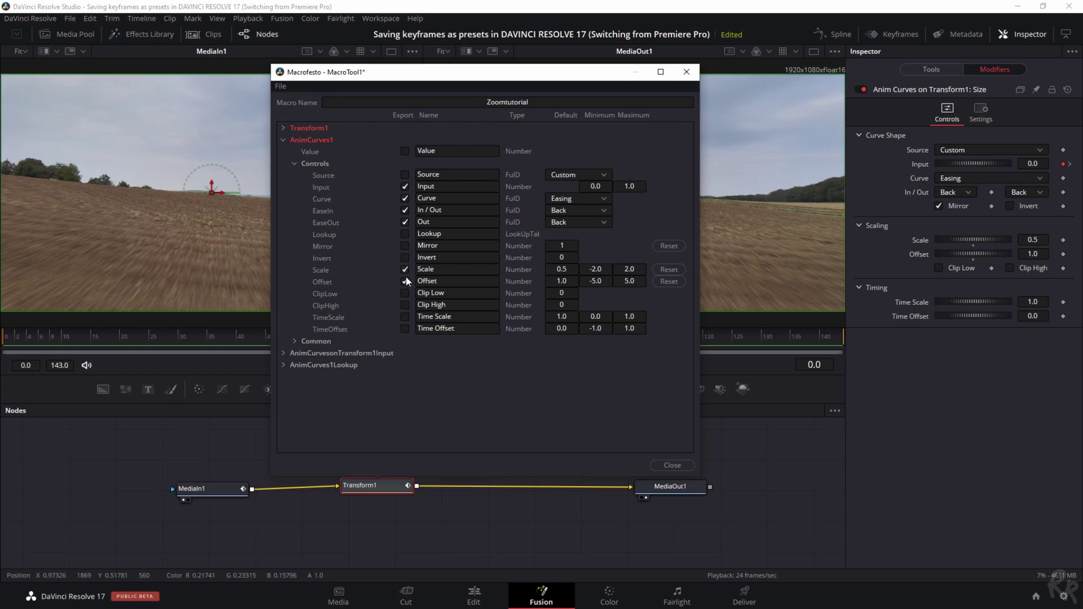
- Save the macro as Zoomtutorial in the desktop folder (Bureaublad) and close the macro editor
{"action": "left_click", "coordinate": [280, 86]}
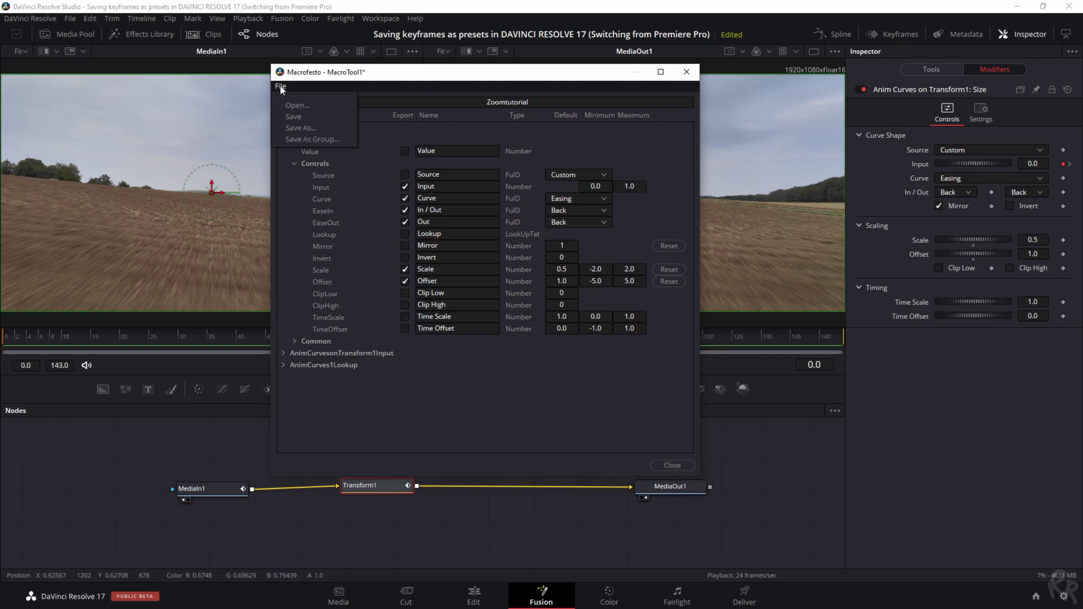
{"action": "left_click", "coordinate": [297, 128]}
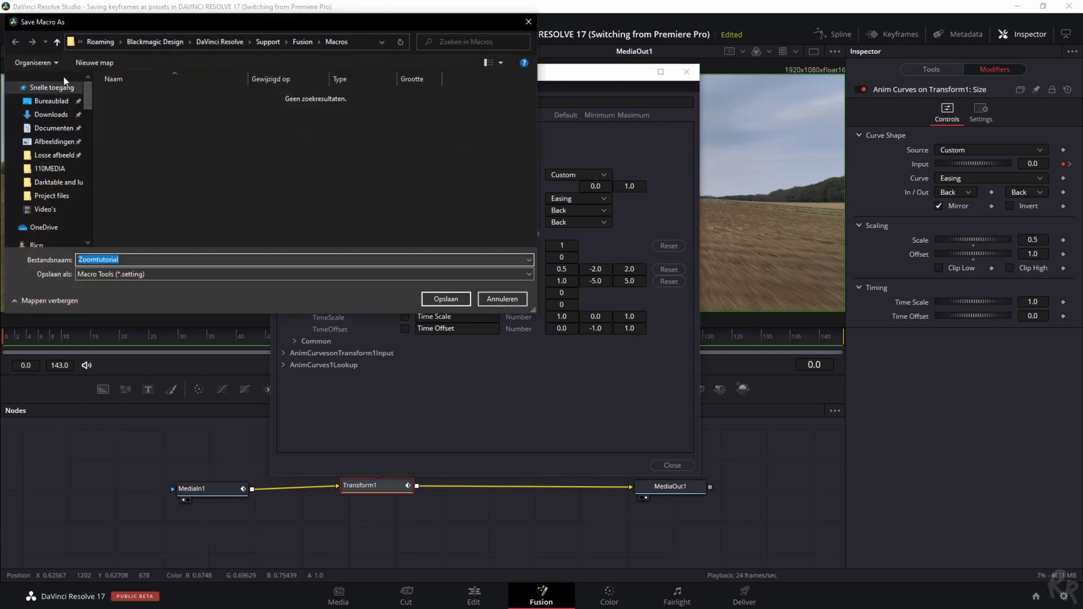
{"action": "scroll", "coordinate": [43, 120], "scroll_direction": "down", "scroll_amount": 5}
{"action": "left_click", "coordinate": [51, 232]}
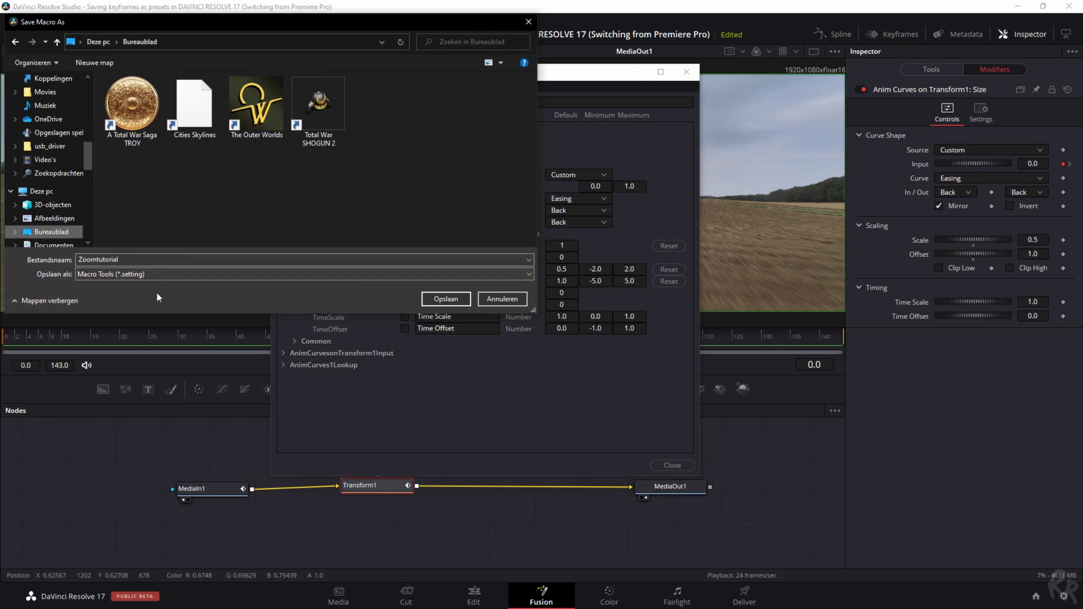
{"action": "left_click", "coordinate": [446, 299]}
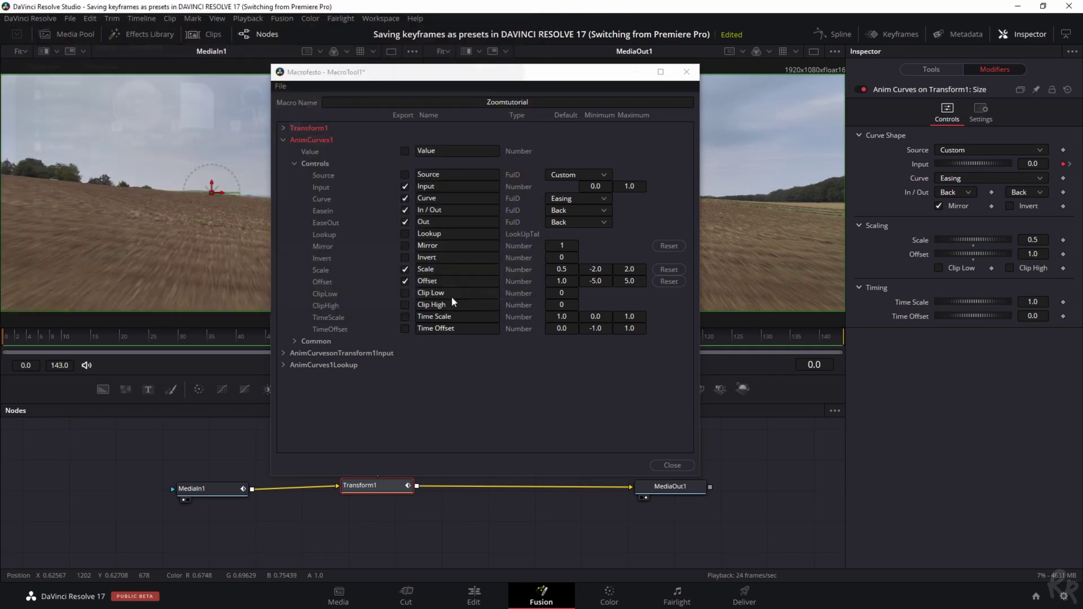
{"action": "left_click", "coordinate": [674, 465]}
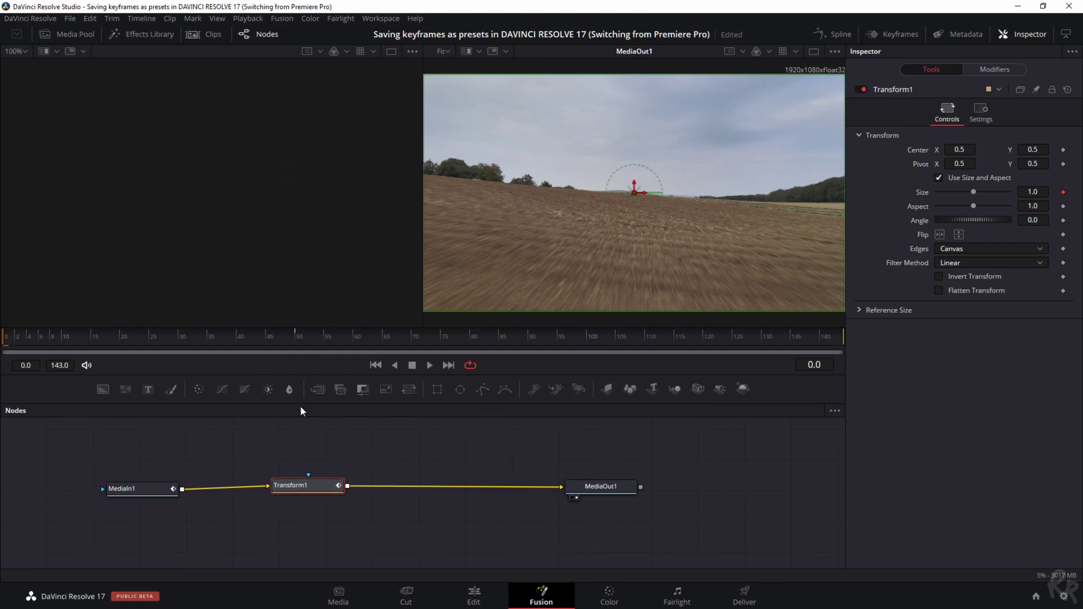
- Show the Edit Templates folder in File Explorer, and cut the Zoomtutorial.setting file from the desktop folder (Bureaublad)
{"action": "left_click", "coordinate": [149, 35]}
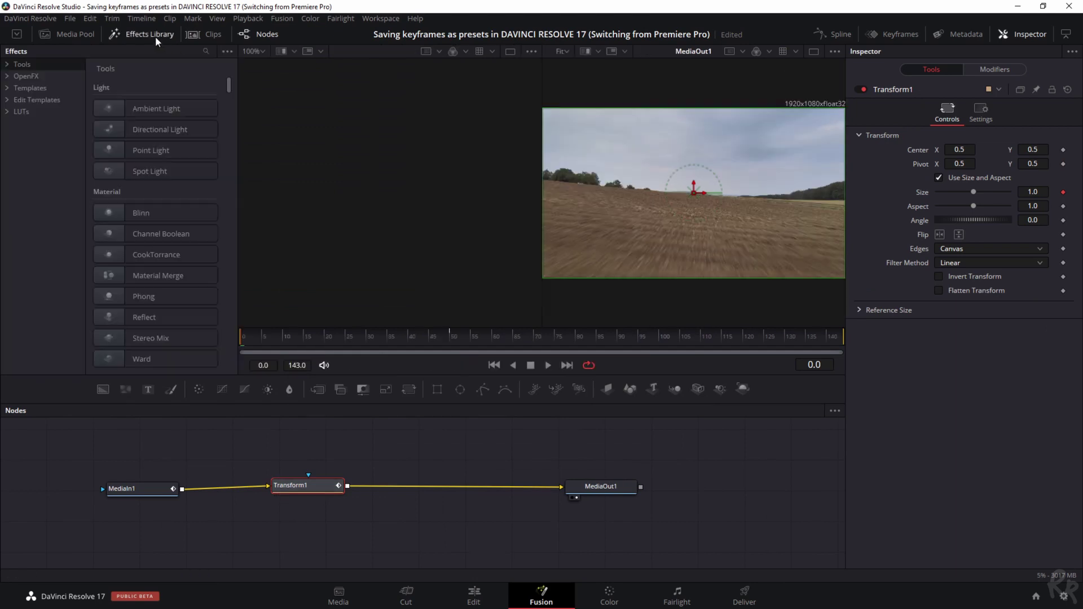
{"action": "left_click", "coordinate": [39, 101]}
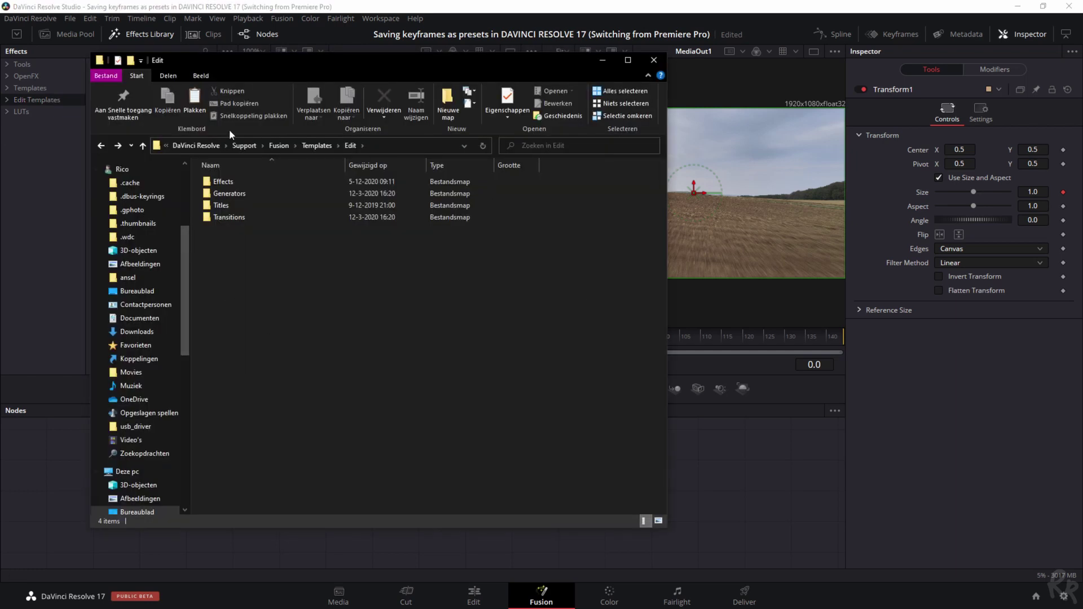
{"action": "scroll", "coordinate": [153, 232], "scroll_direction": "up", "scroll_amount": 5}
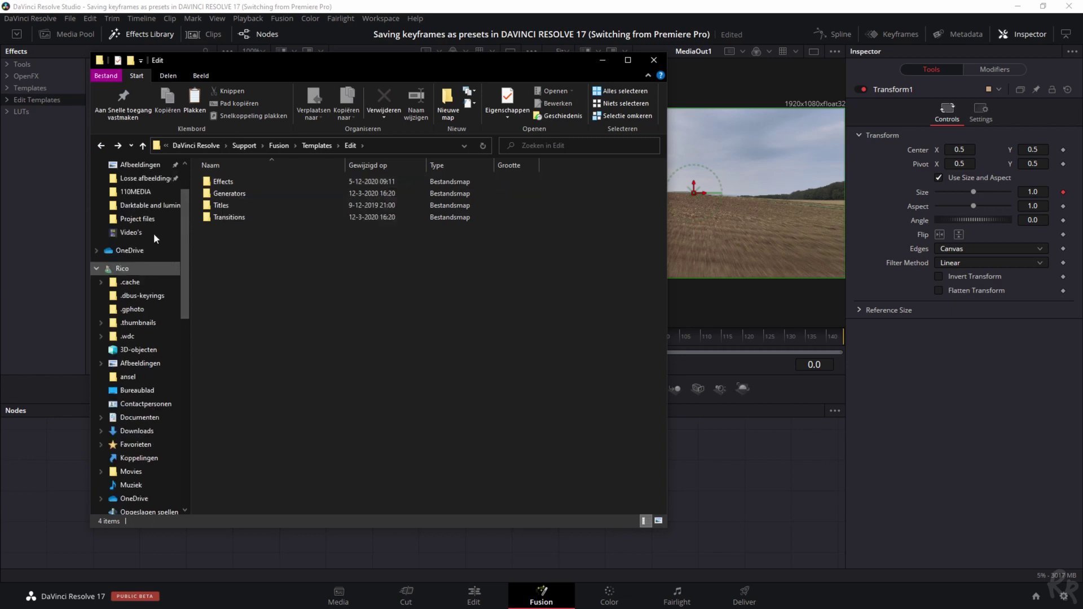
{"action": "left_click", "coordinate": [138, 192]}
{"action": "right_click", "coordinate": [231, 197]}
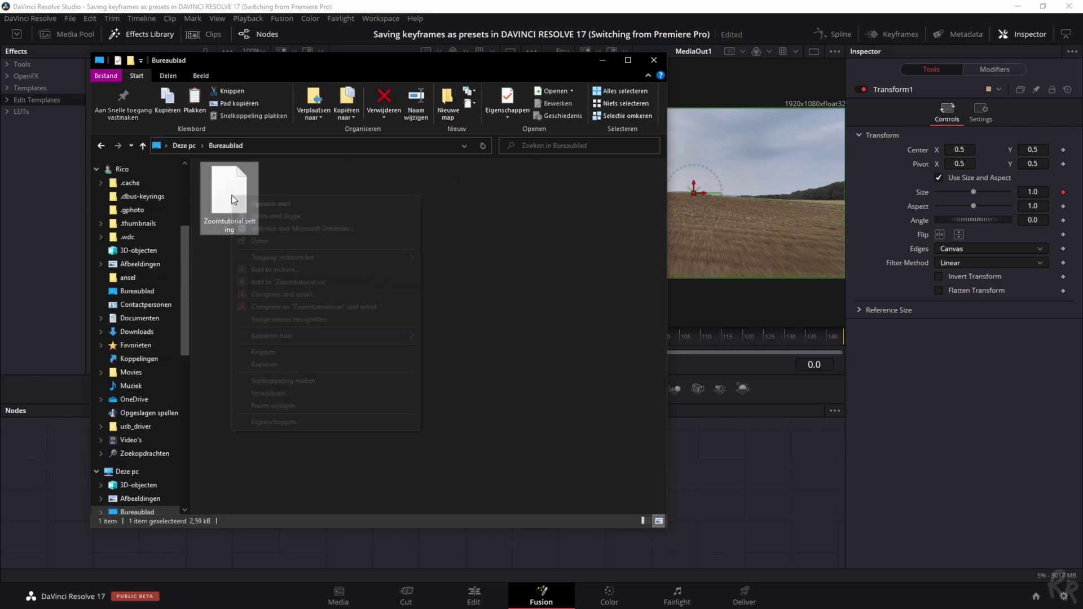
{"action": "left_click", "coordinate": [271, 352]}
- Paste Zoomtutorial.setting into the Fusion Templates Edit folder and move it into the Effects subfolder
{"action": "key", "text": "alt+Left"}
{"action": "right_click", "coordinate": [232, 276]}
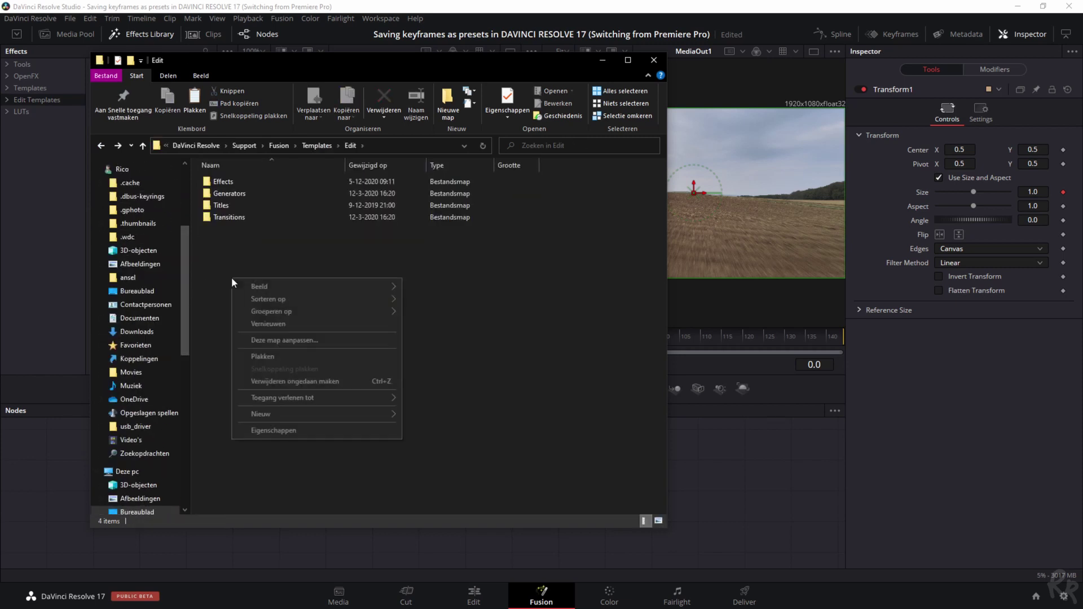
{"action": "left_click", "coordinate": [271, 356]}
{"action": "left_click_drag", "start_coordinate": [247, 236], "coordinate": [237, 181]}
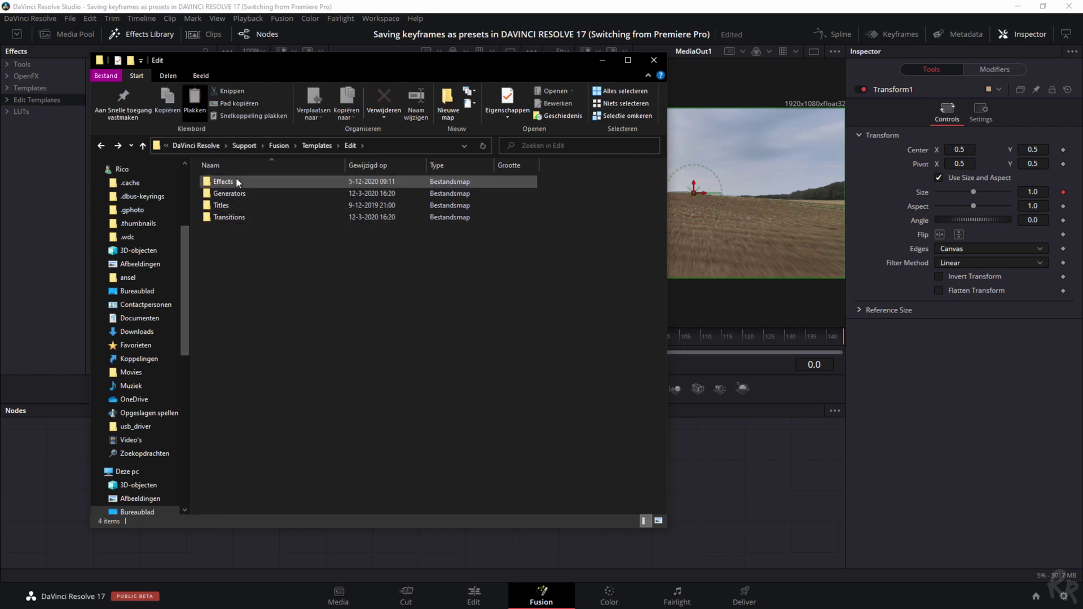
{"action": "left_click", "coordinate": [653, 60]}
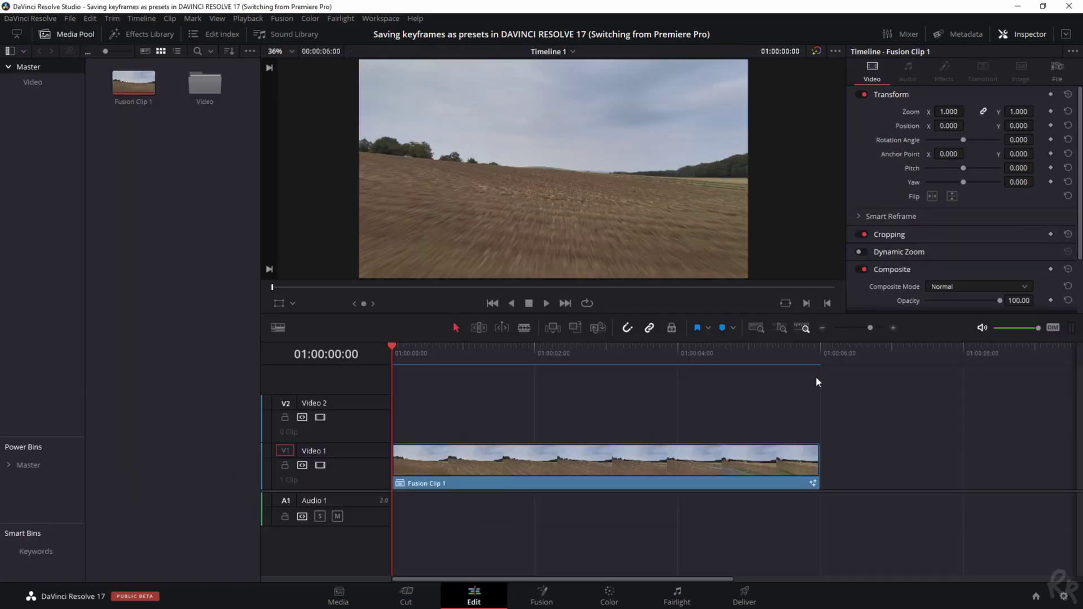
- Replace Fusion Clip 1 in the timeline with DJI_0214.MP4 from the Video bin, placed at the start of Video 1
{"action": "left_click", "coordinate": [566, 459]}
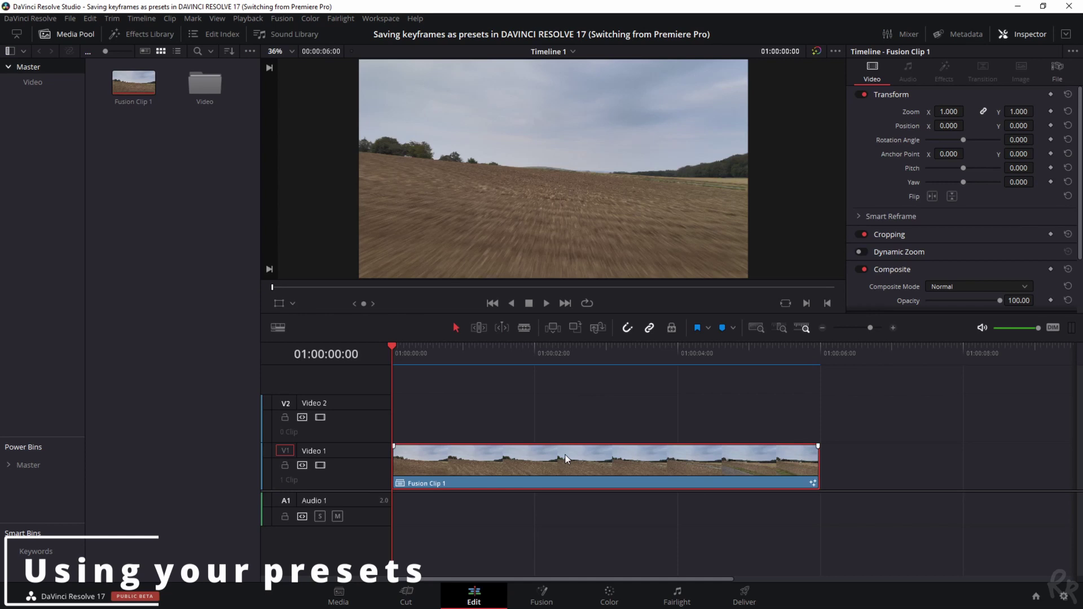
{"action": "key", "text": "Delete"}
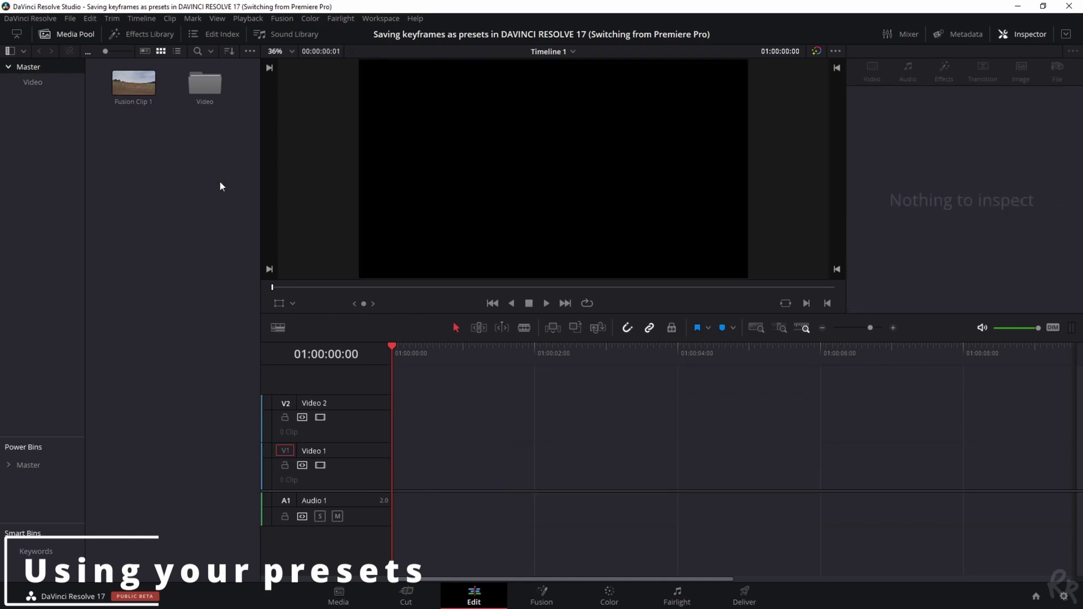
{"action": "left_click", "coordinate": [50, 85]}
{"action": "left_click_drag", "start_coordinate": [136, 83], "coordinate": [399, 481]}
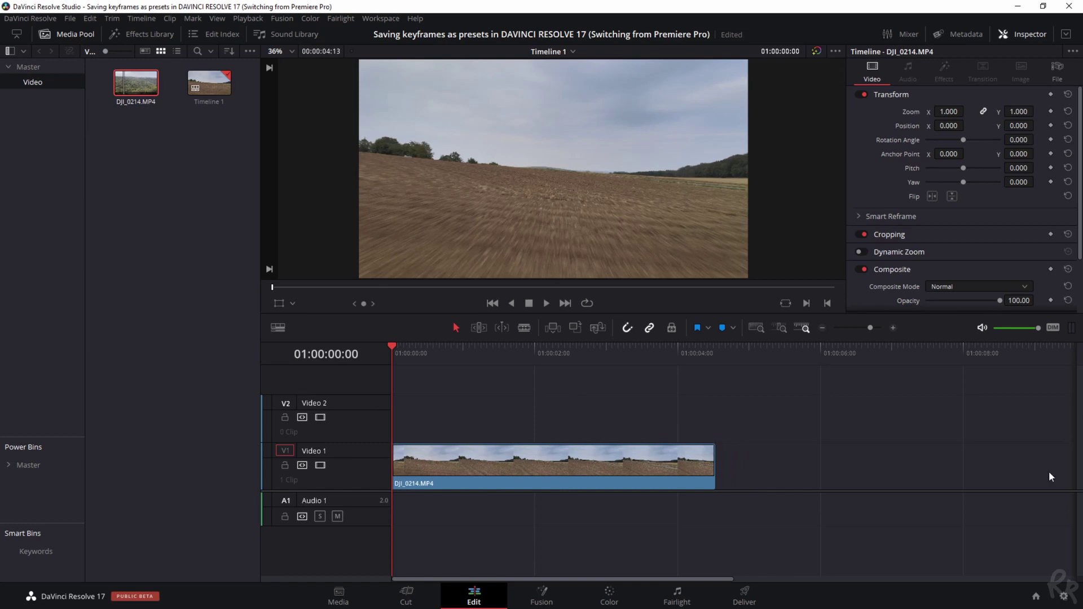
- Convert the DJI_0214.MP4 timeline clip into a compound clip, keeping the default name
{"action": "right_click", "coordinate": [561, 477]}
{"action": "left_click", "coordinate": [621, 130]}
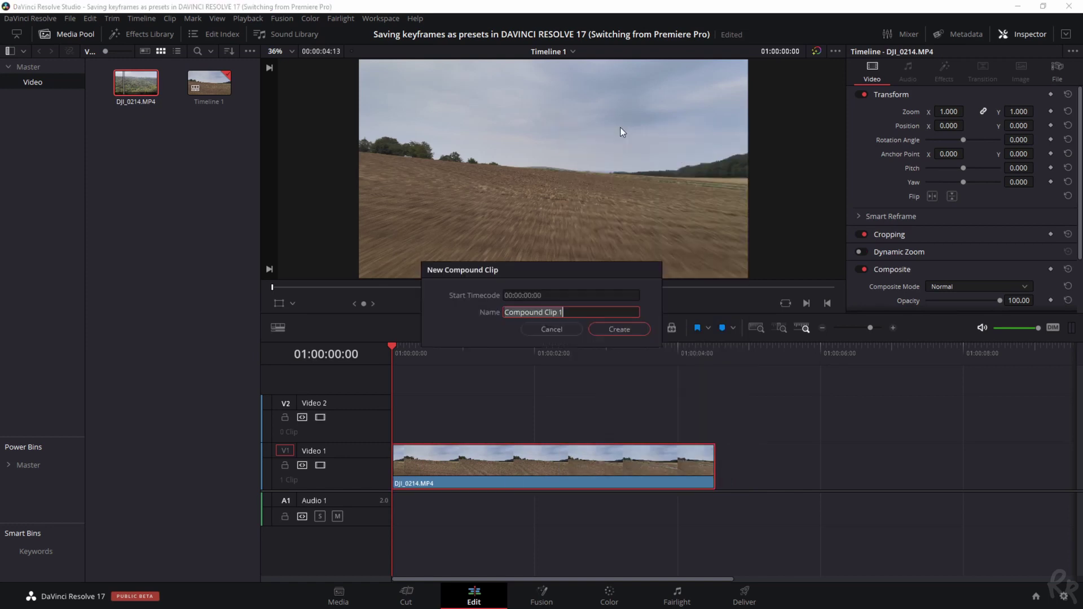
{"action": "key", "text": "Return"}
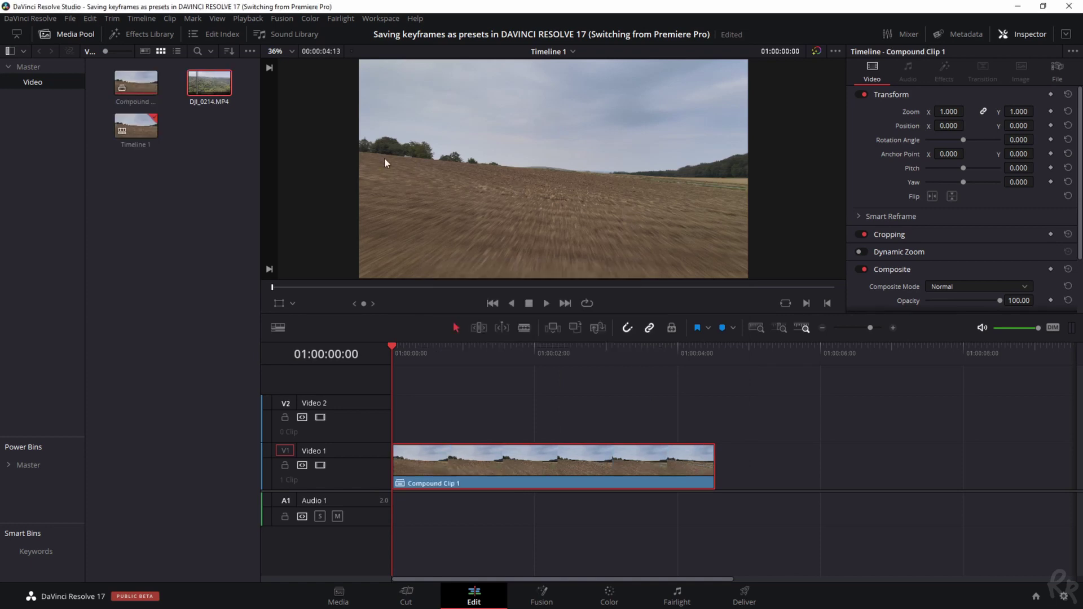
- Apply the Zoomtutorial Fusion effect to Compound Clip 1 and play the timeline to check the zoom
{"action": "left_click", "coordinate": [150, 33]}
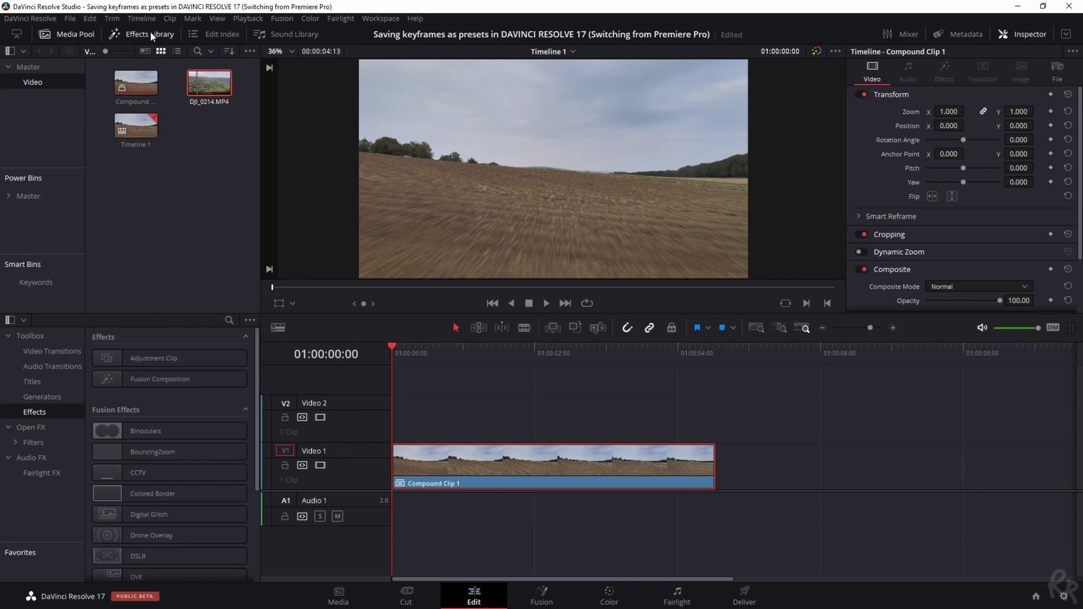
{"action": "scroll", "coordinate": [130, 564], "scroll_direction": "down", "scroll_amount": 5}
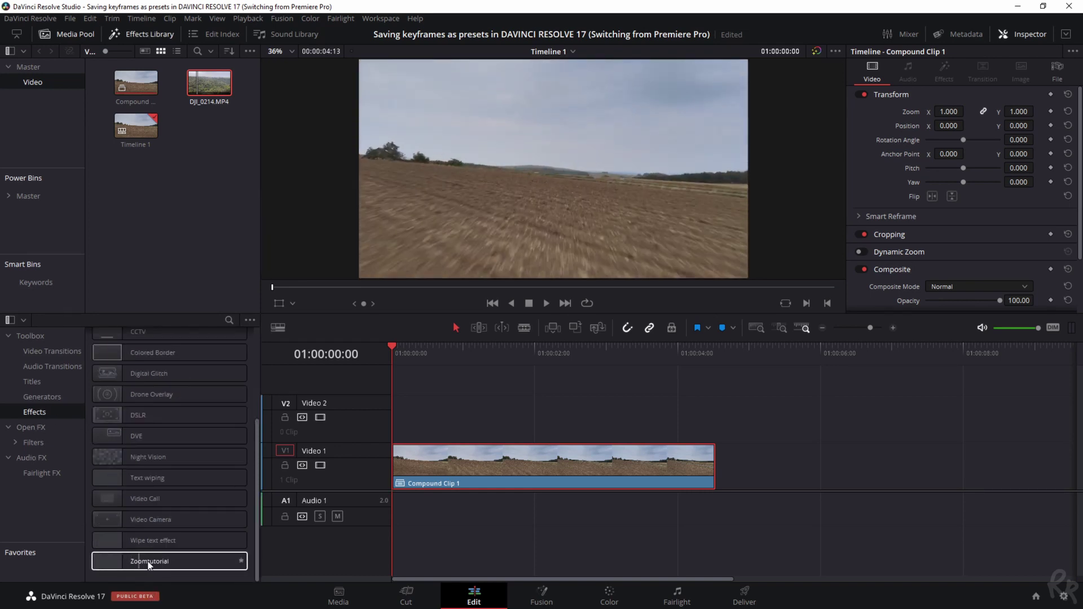
{"action": "left_click_drag", "start_coordinate": [189, 566], "coordinate": [454, 459]}
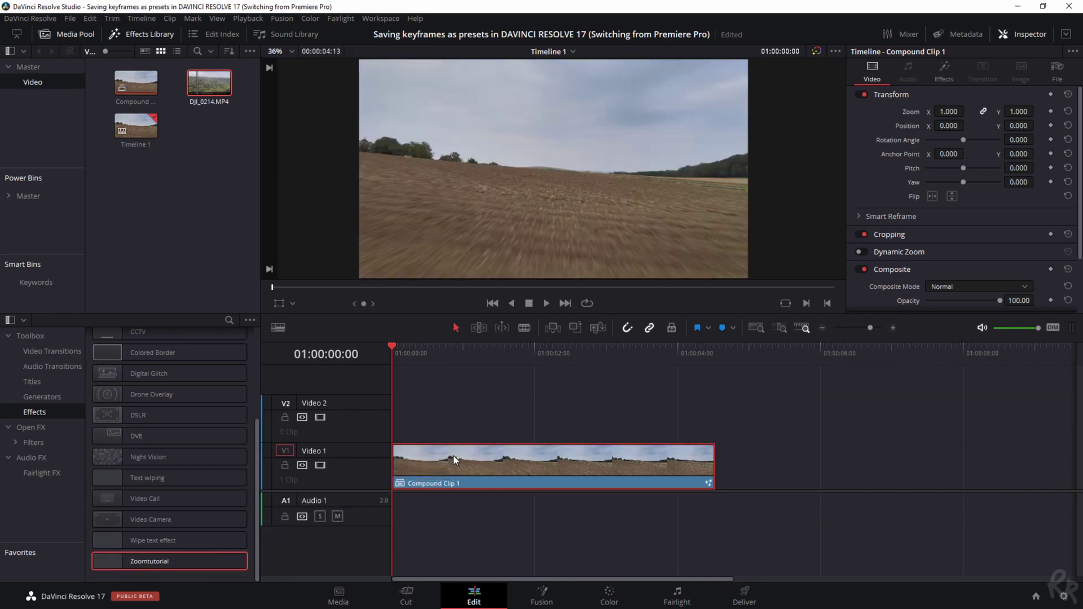
{"action": "key", "text": "space"}
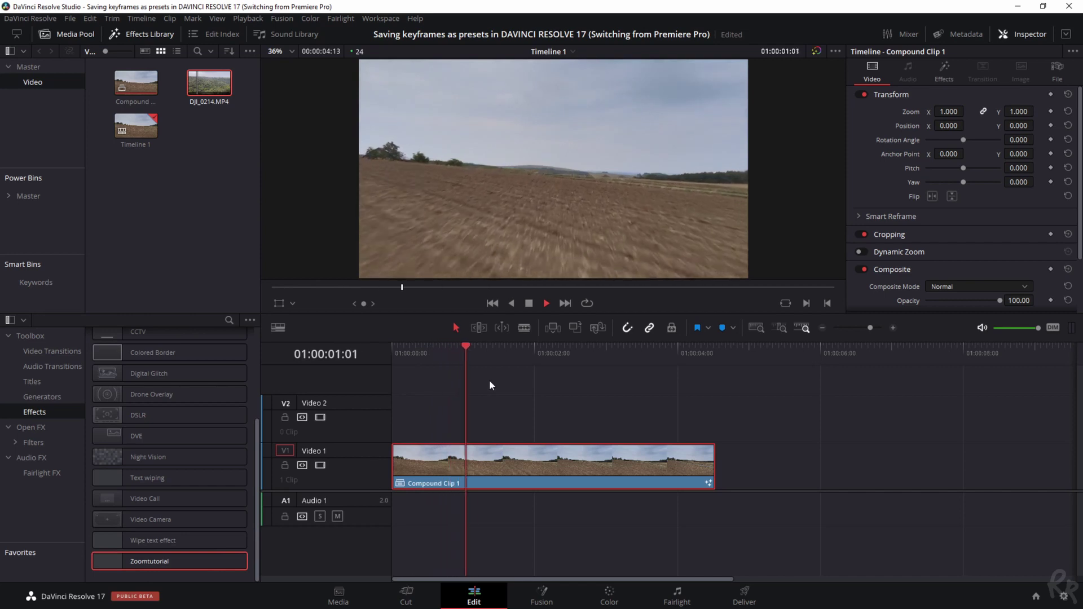